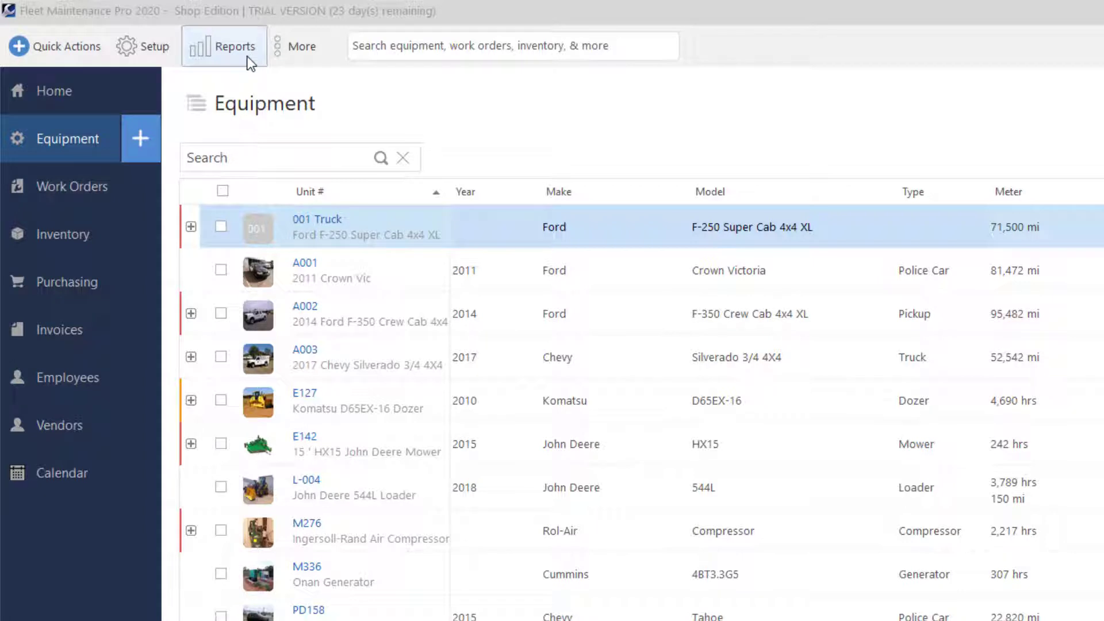
Step: Open the Reports toolbar menu to list the common reports and charts
left_click(250, 62)
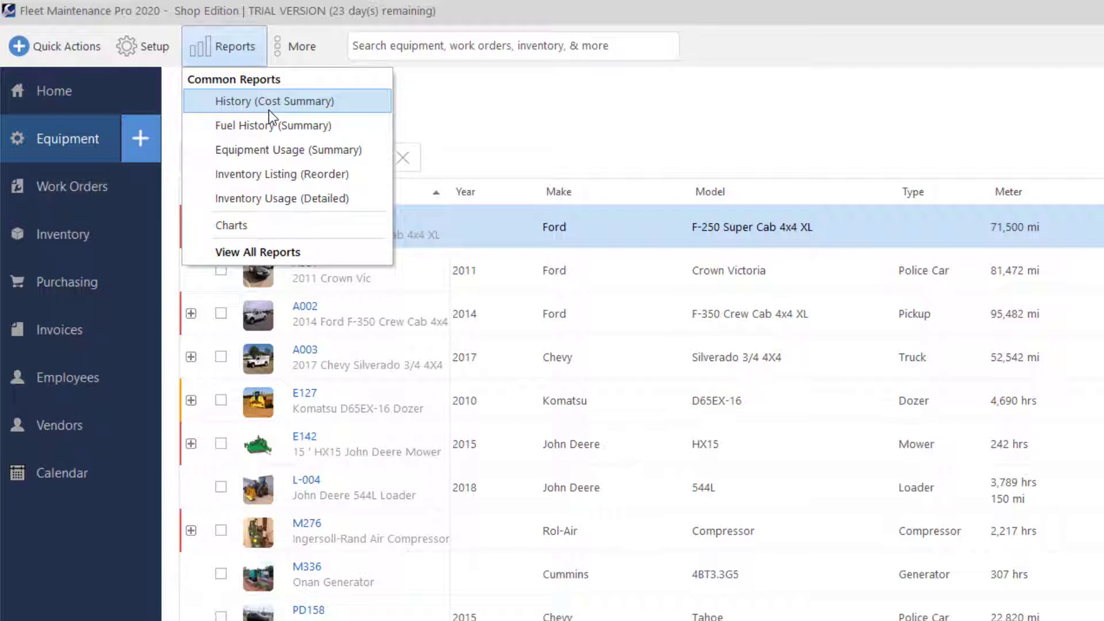
Step: In Setup > User Preferences, check Report 6's choices, leave it empty, and confirm with OK
left_click(630, 110)
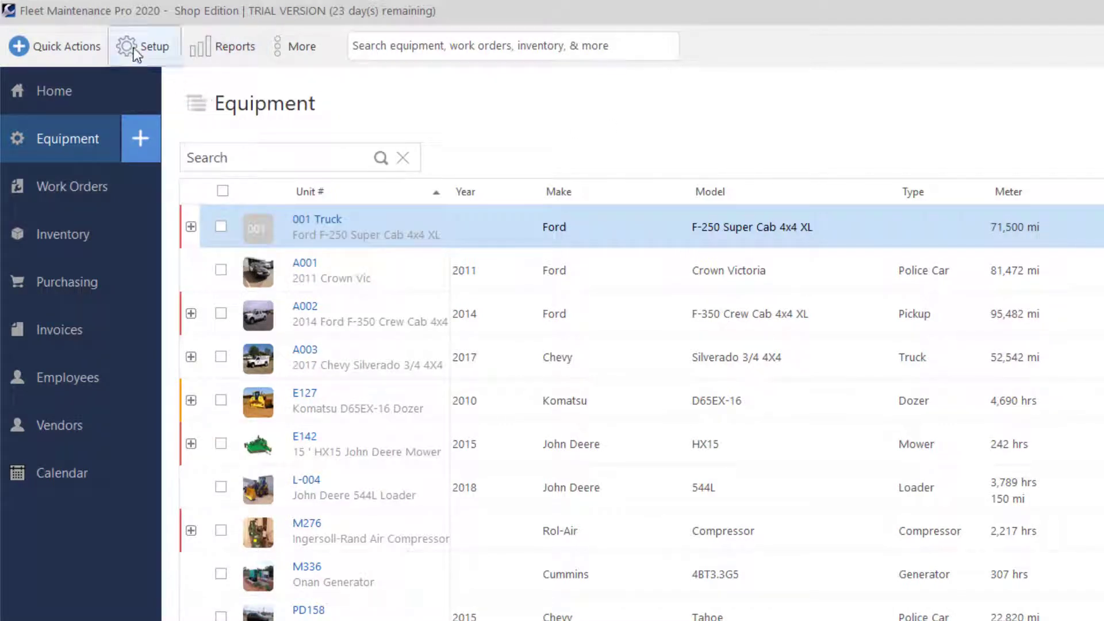
left_click(150, 53)
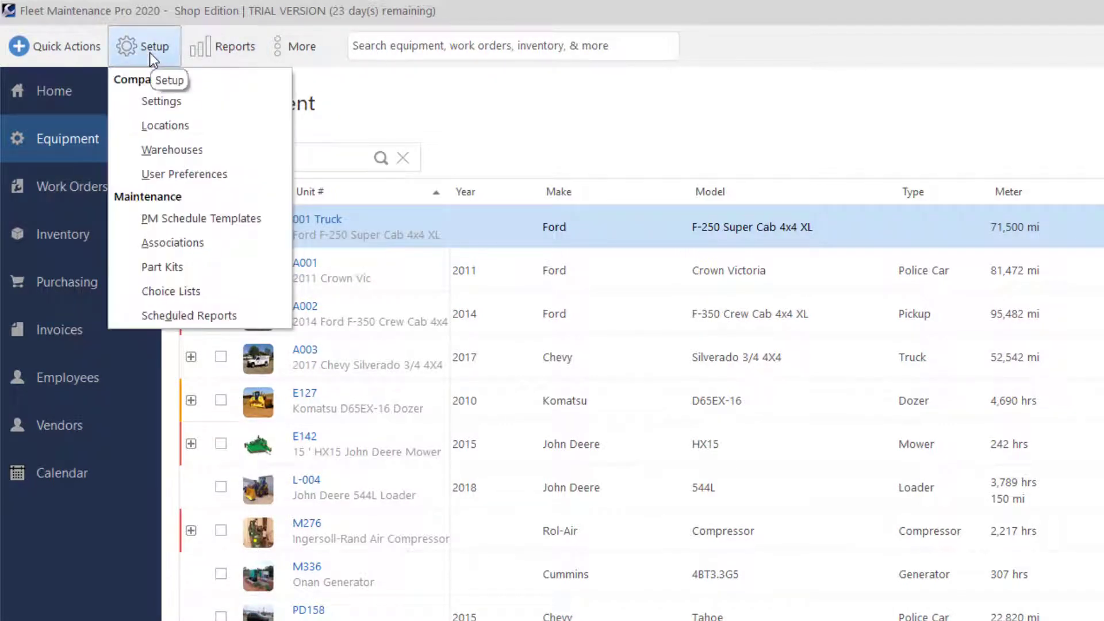
left_click(235, 174)
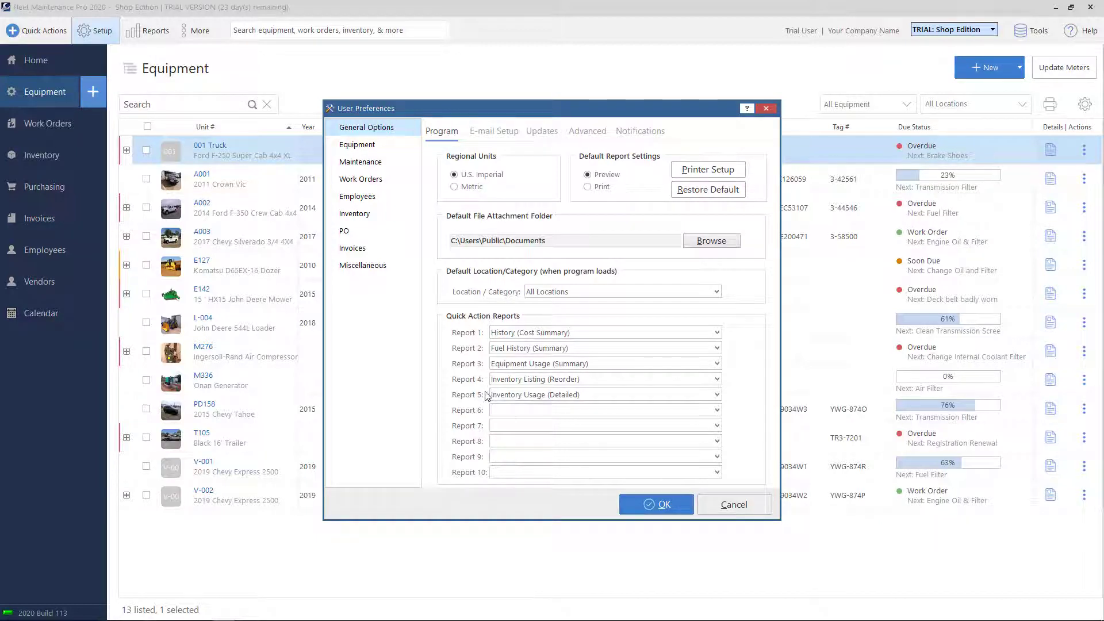
left_click(545, 410)
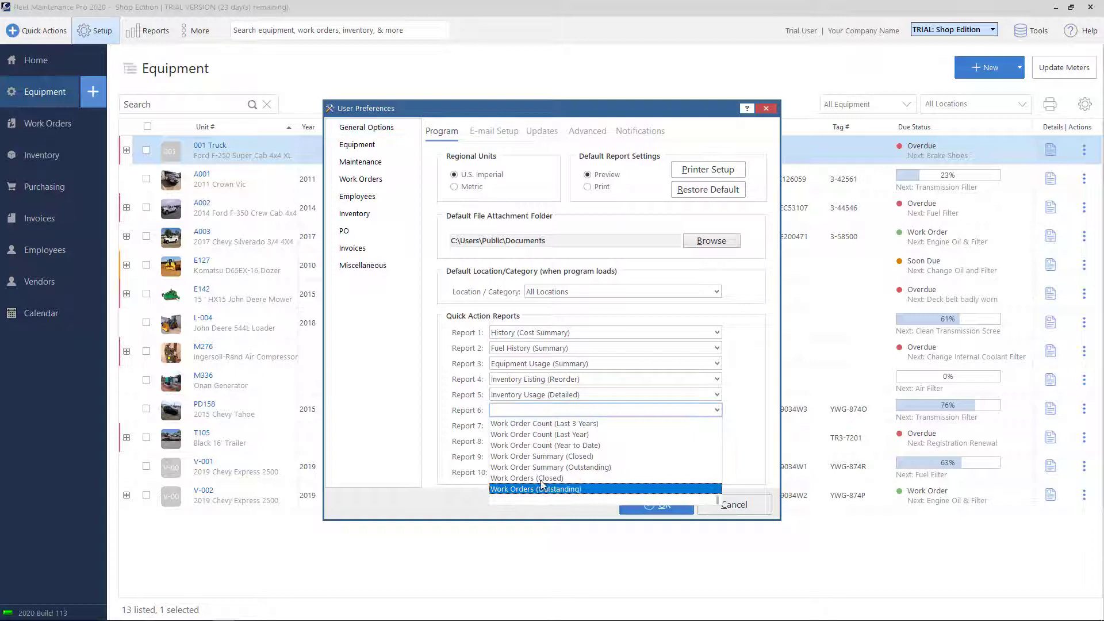
left_click(538, 412)
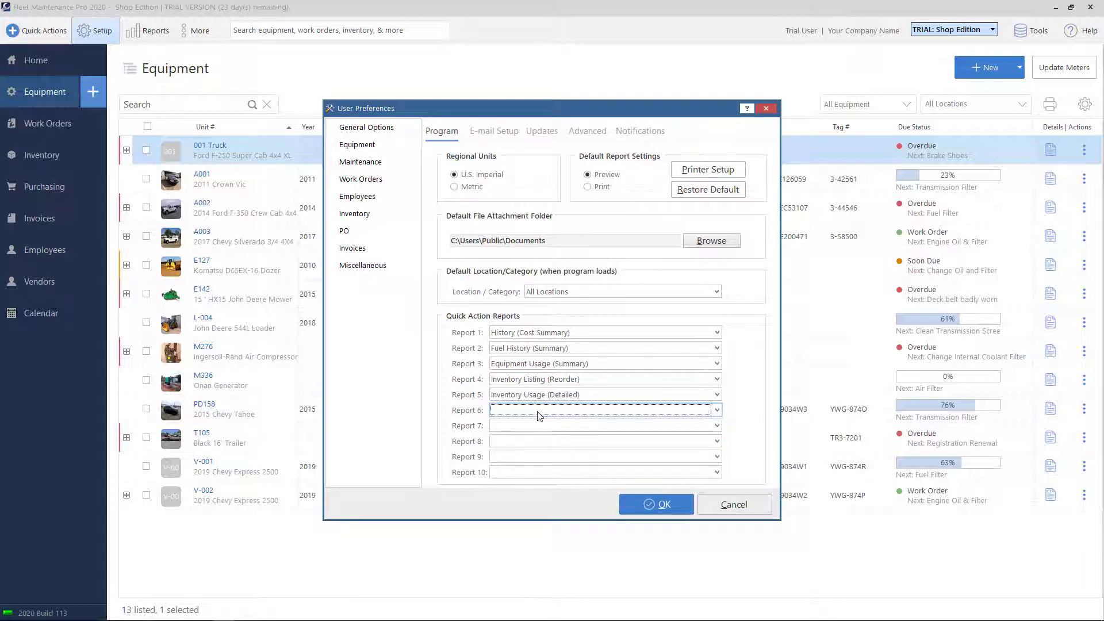
left_click(661, 506)
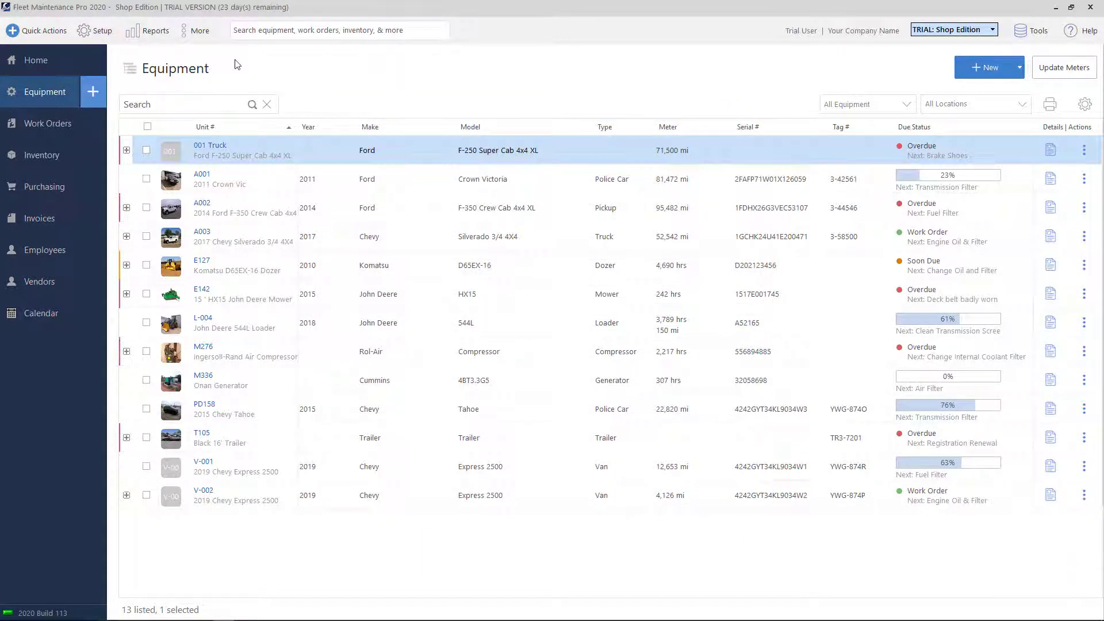
Step: Choose Reports > View All Reports to open the Report Viewer
left_click(155, 41)
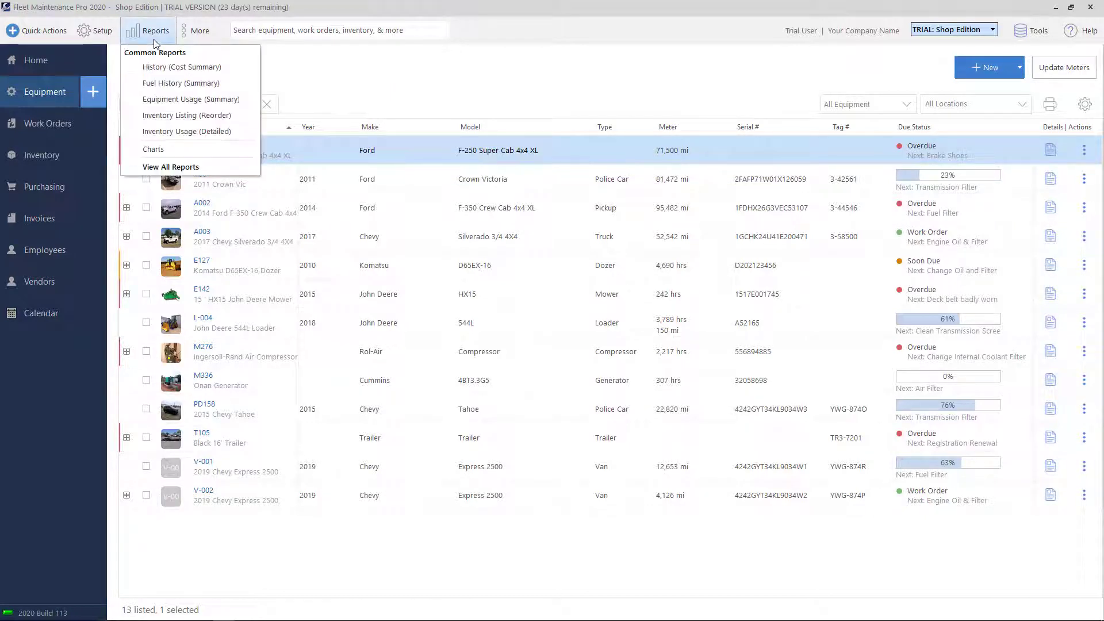
left_click(223, 170)
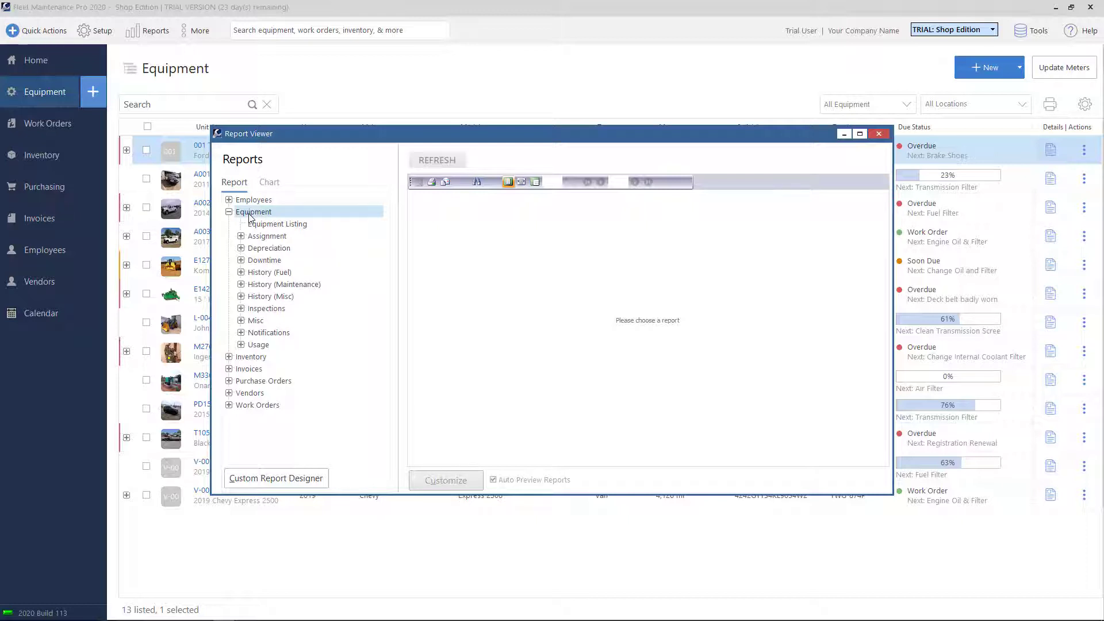
Step: Preview the History Cost Summary, Overview and Total Operating Cost Summary reports at 100% zoom
left_click(229, 212)
left_click(229, 213)
double_click(276, 287)
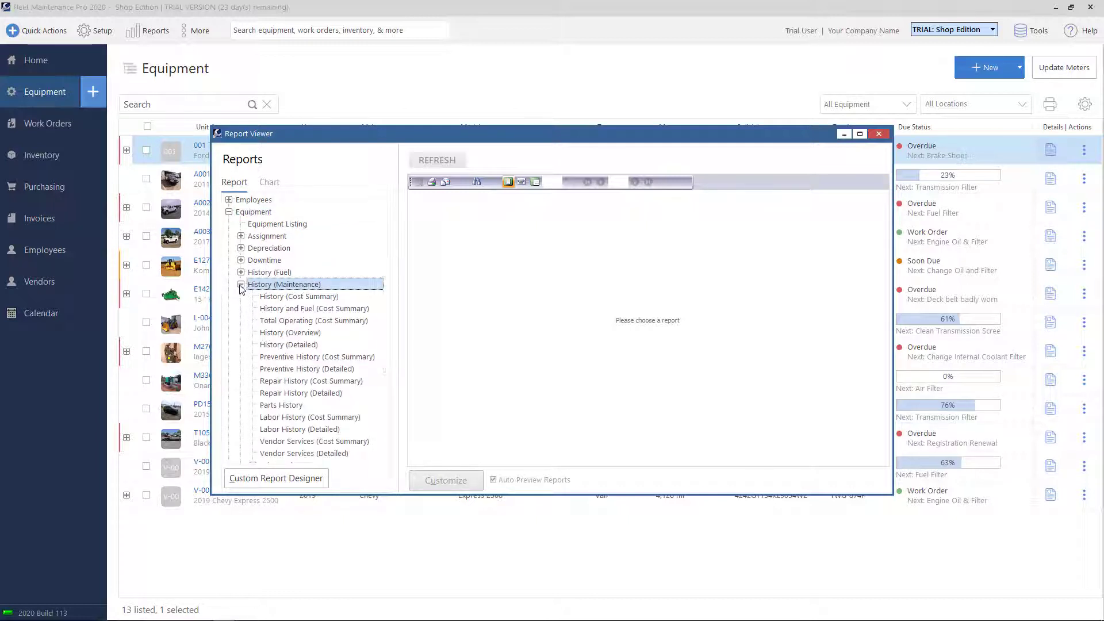
left_click(294, 295)
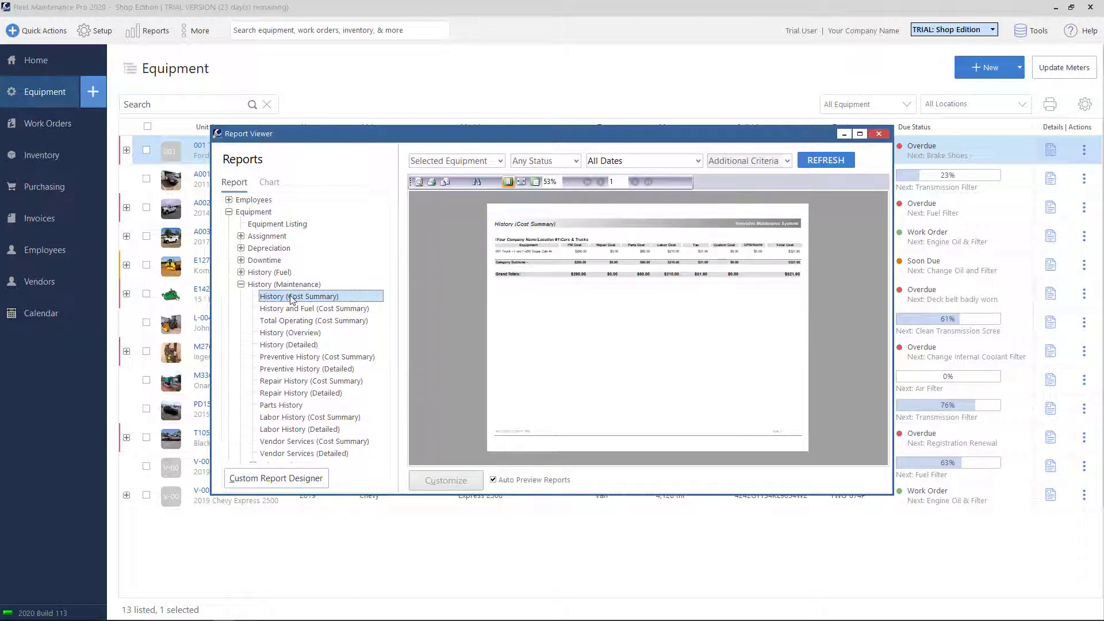
left_click(290, 333)
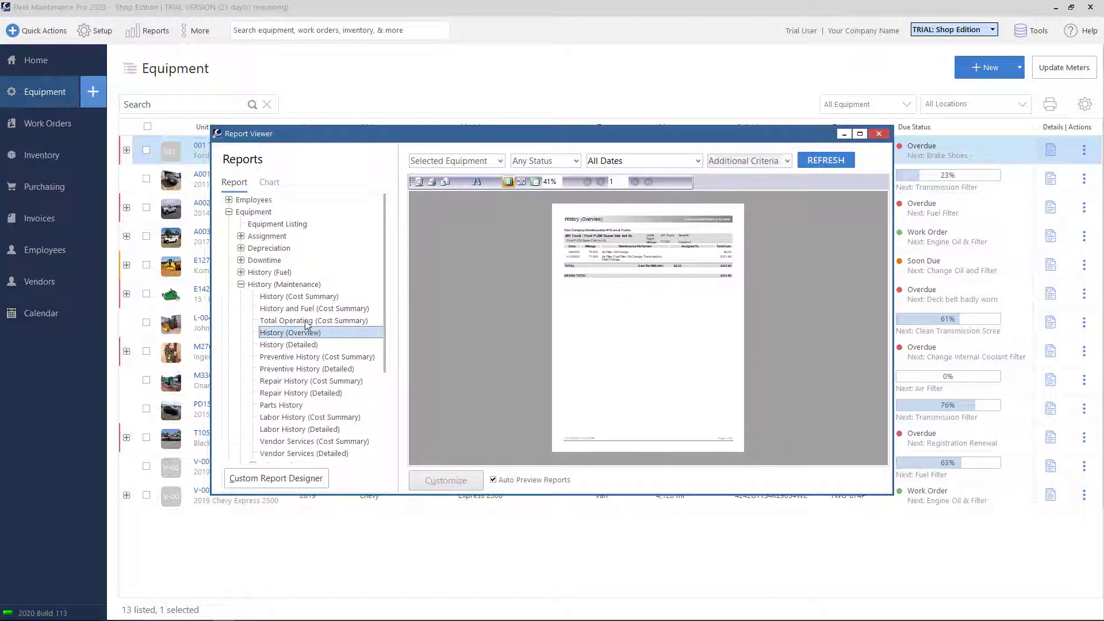
left_click(306, 322)
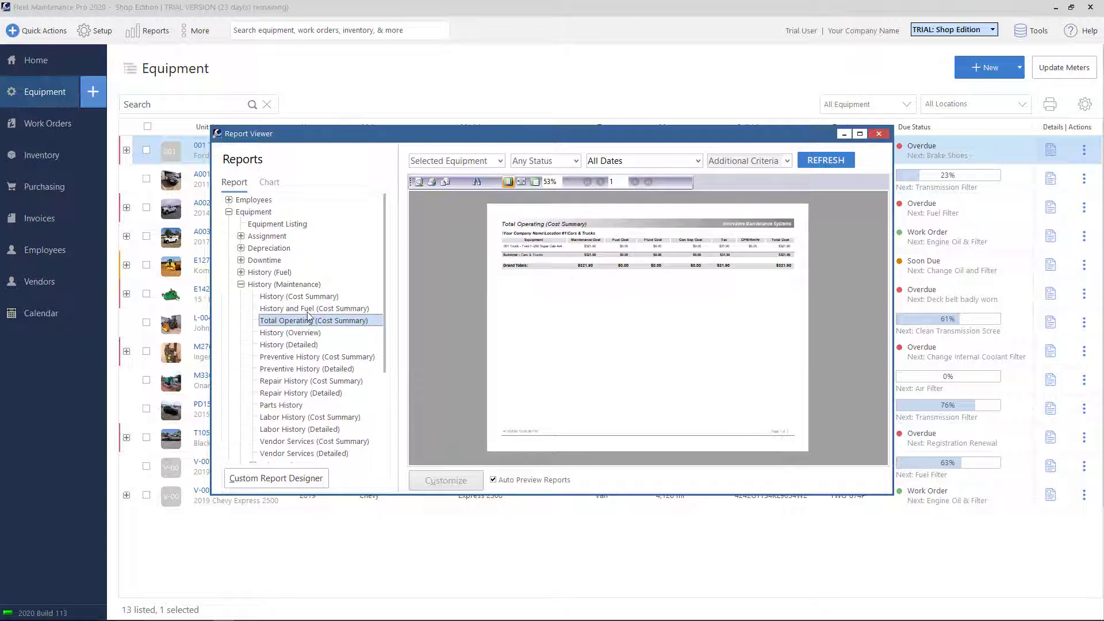
left_click(537, 182)
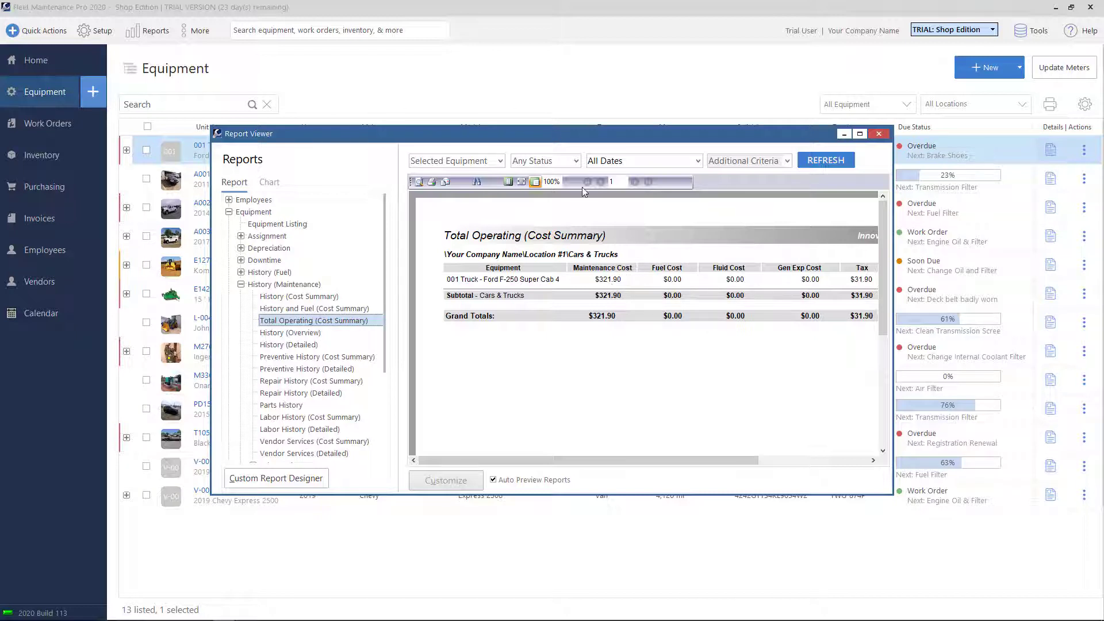
left_click(311, 296)
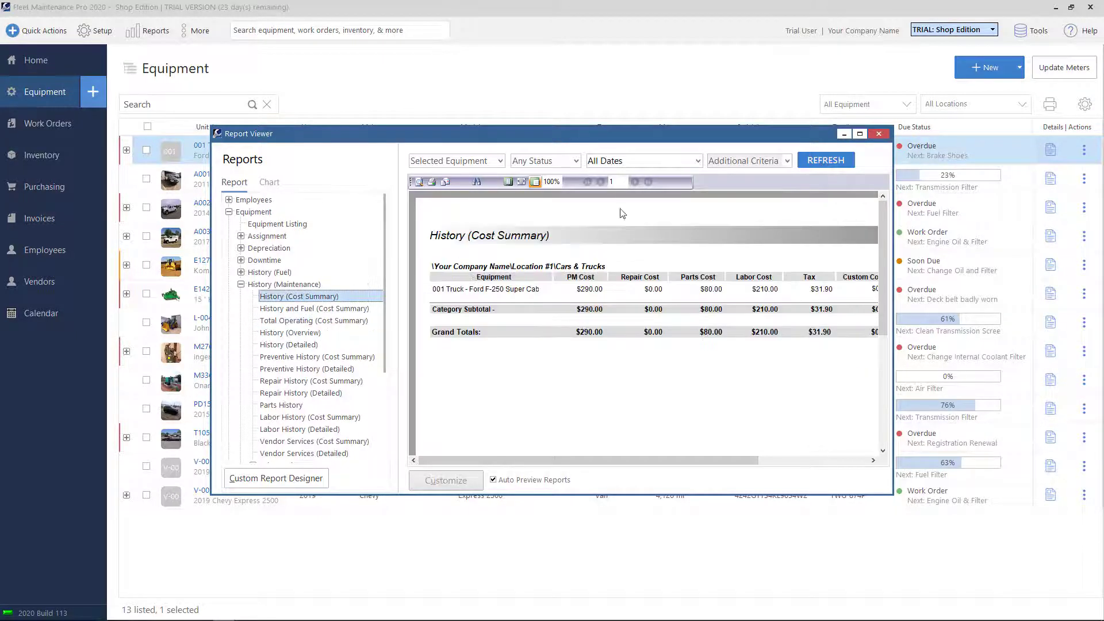
left_click(500, 162)
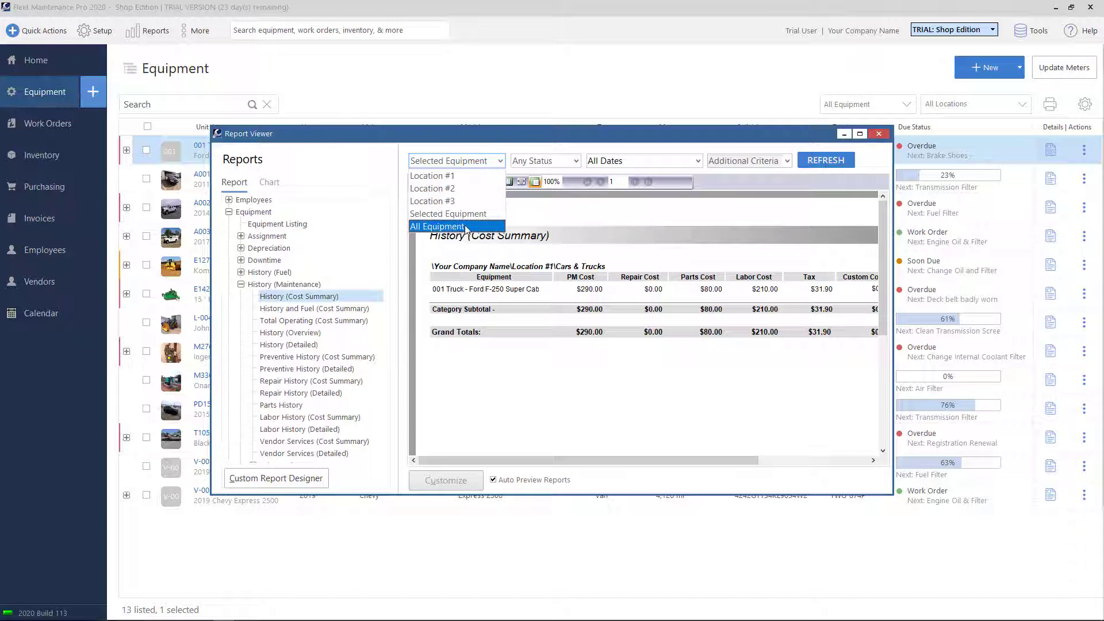
left_click(545, 148)
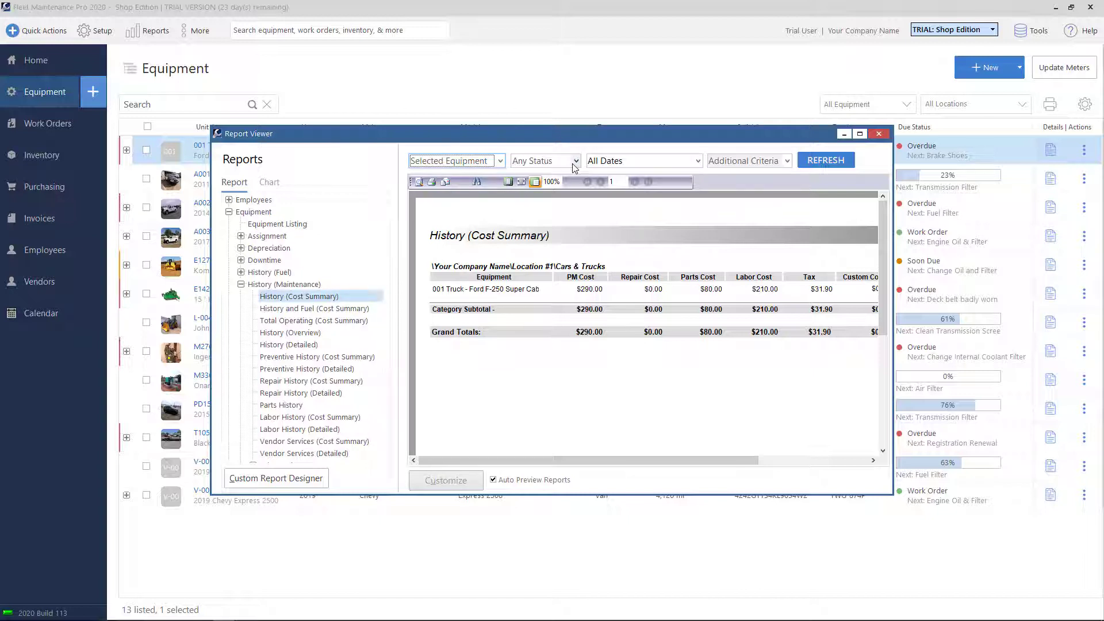
left_click(498, 162)
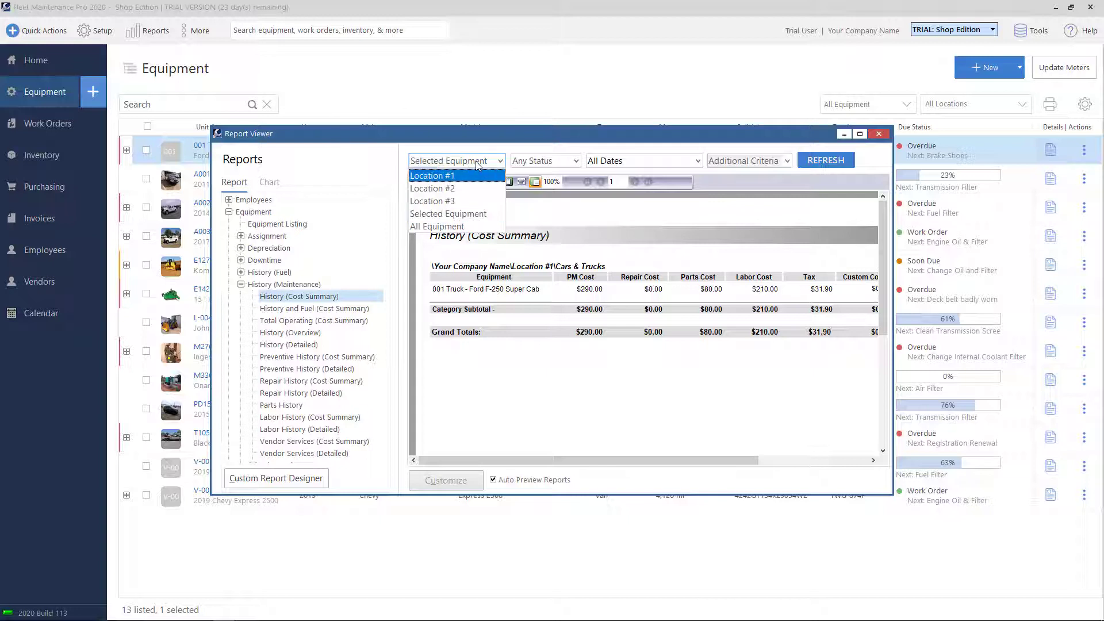
left_click(474, 161)
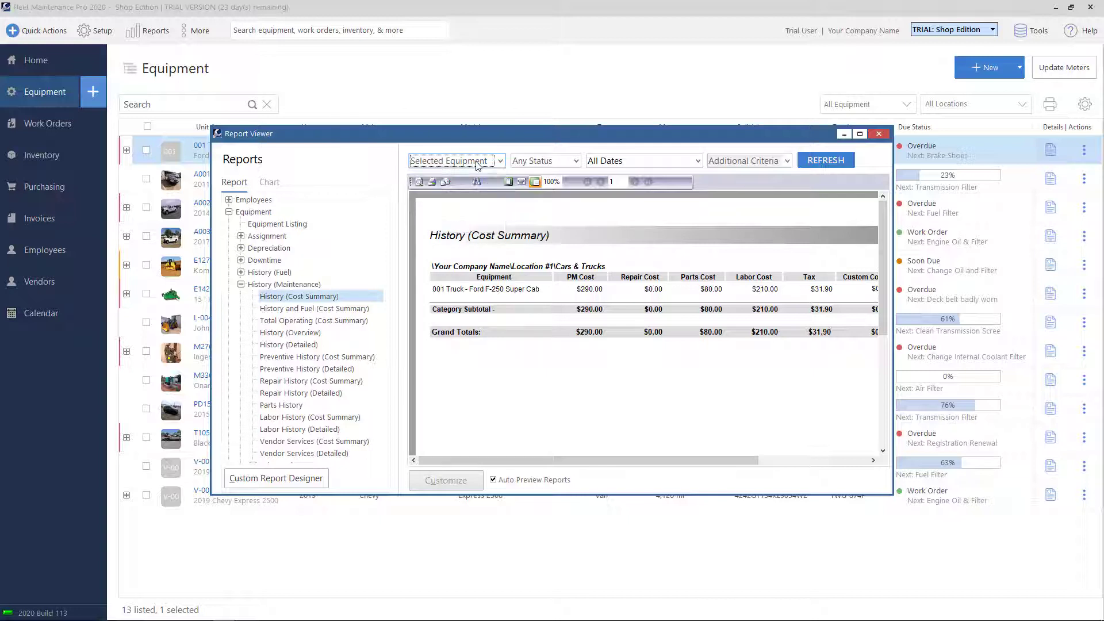
left_click(575, 162)
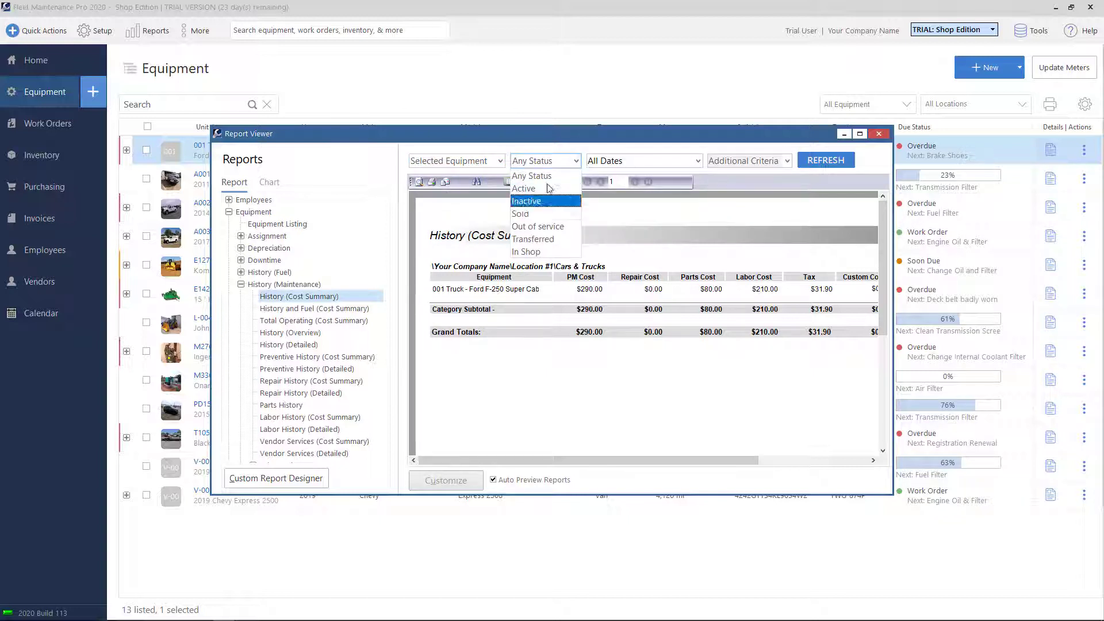
left_click(574, 166)
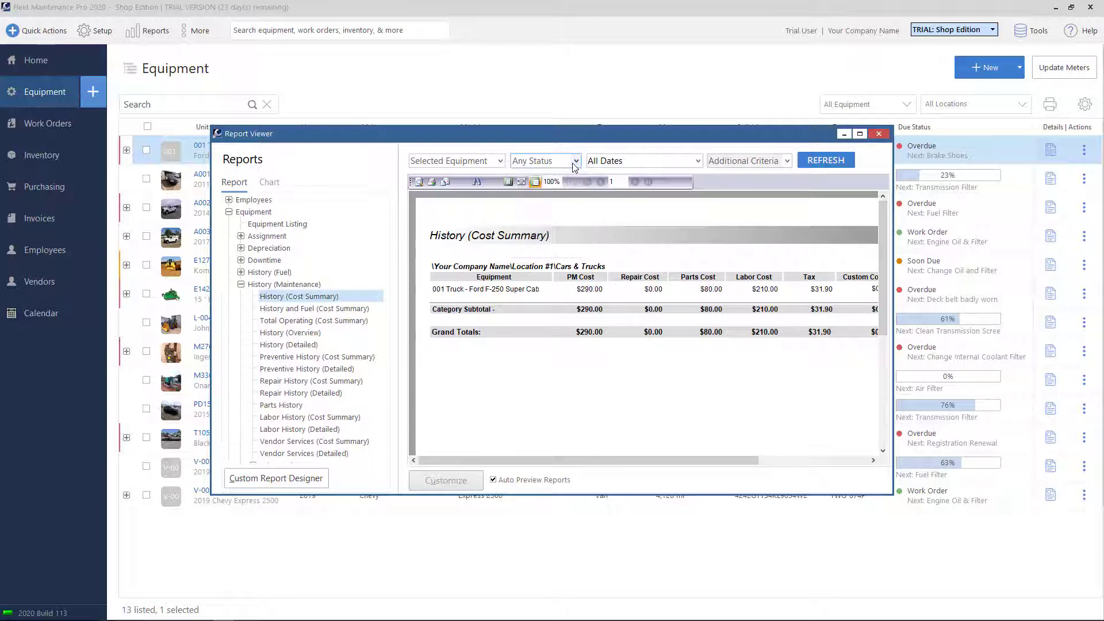
left_click(698, 161)
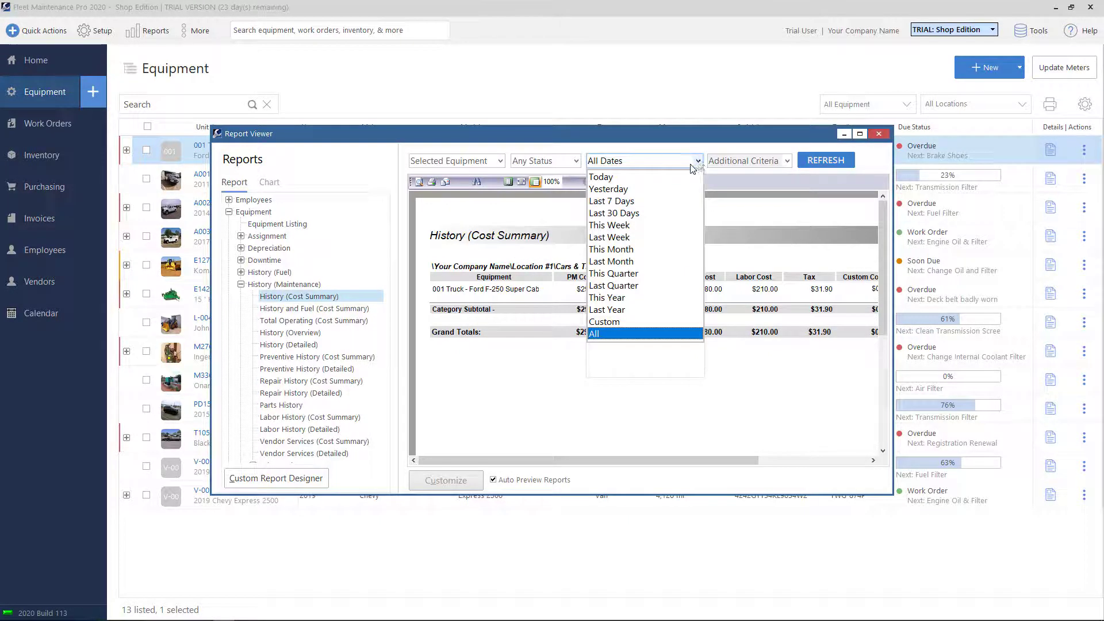
left_click(622, 322)
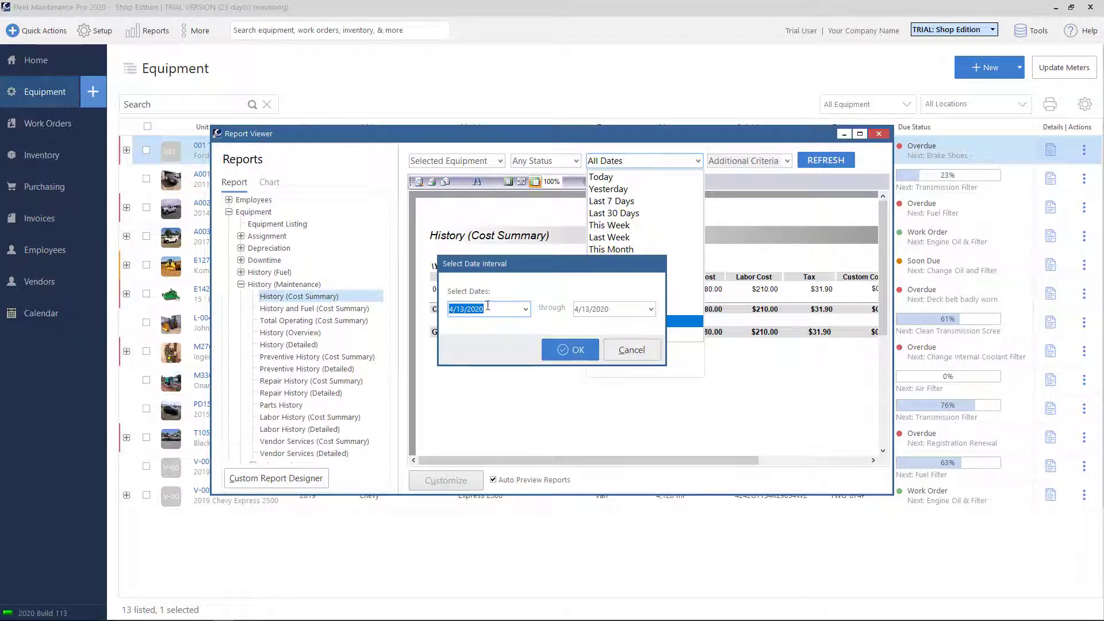
Step: Cancel the custom date interval, keeping All Dates, and review the Additional Criteria options
left_click(631, 350)
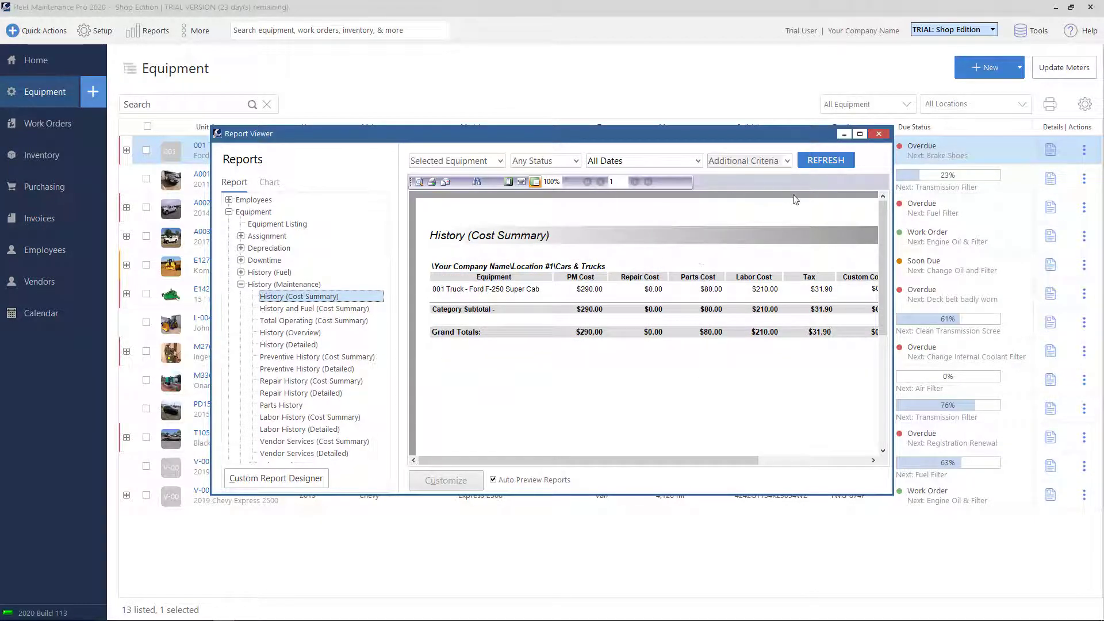
left_click(787, 162)
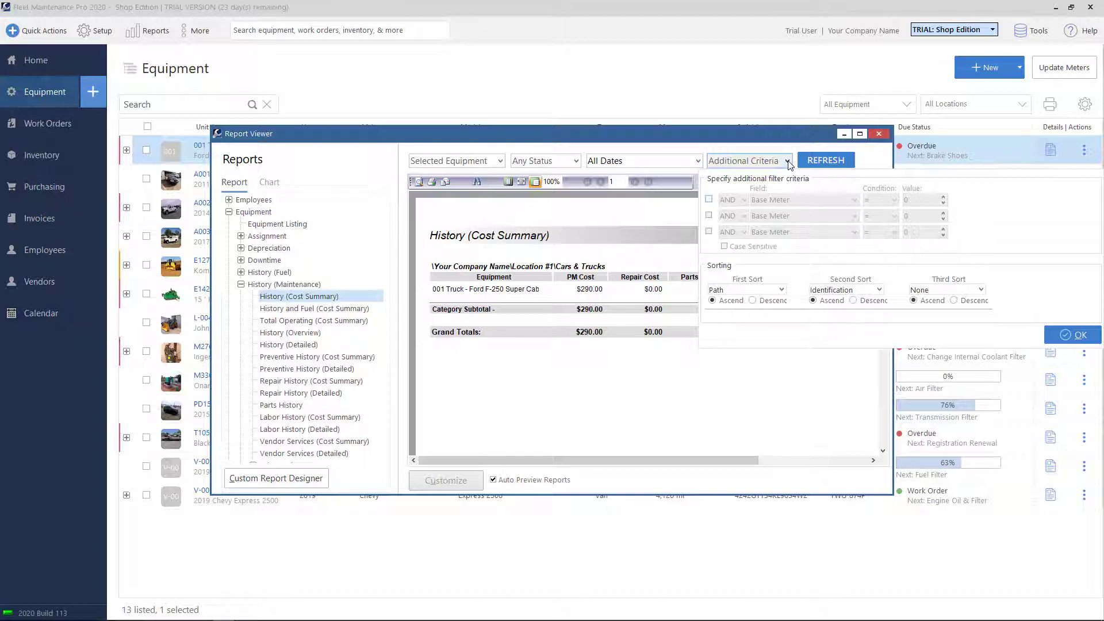
left_click(787, 162)
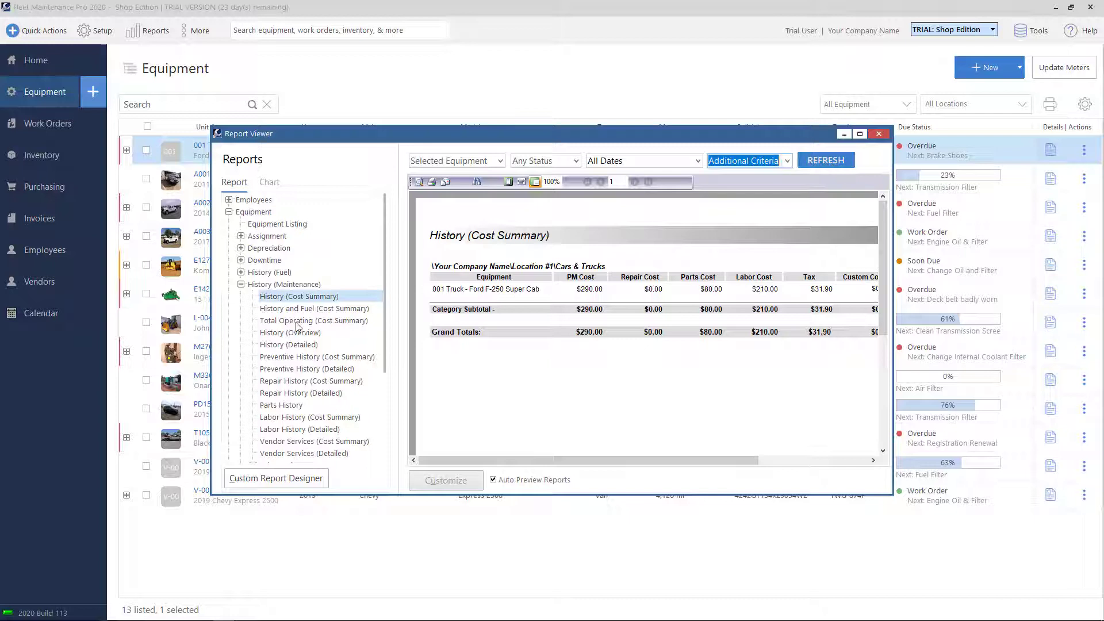
Step: Refresh History (Overview) for All Equipment and scroll through the A001 and A002 histories
left_click(279, 332)
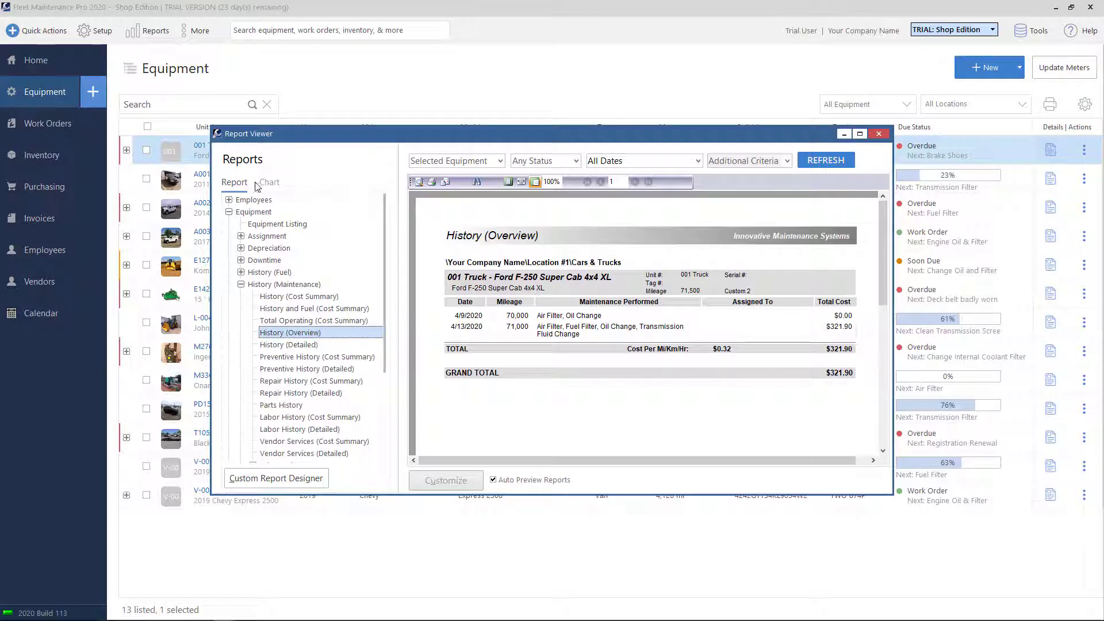
left_click(499, 161)
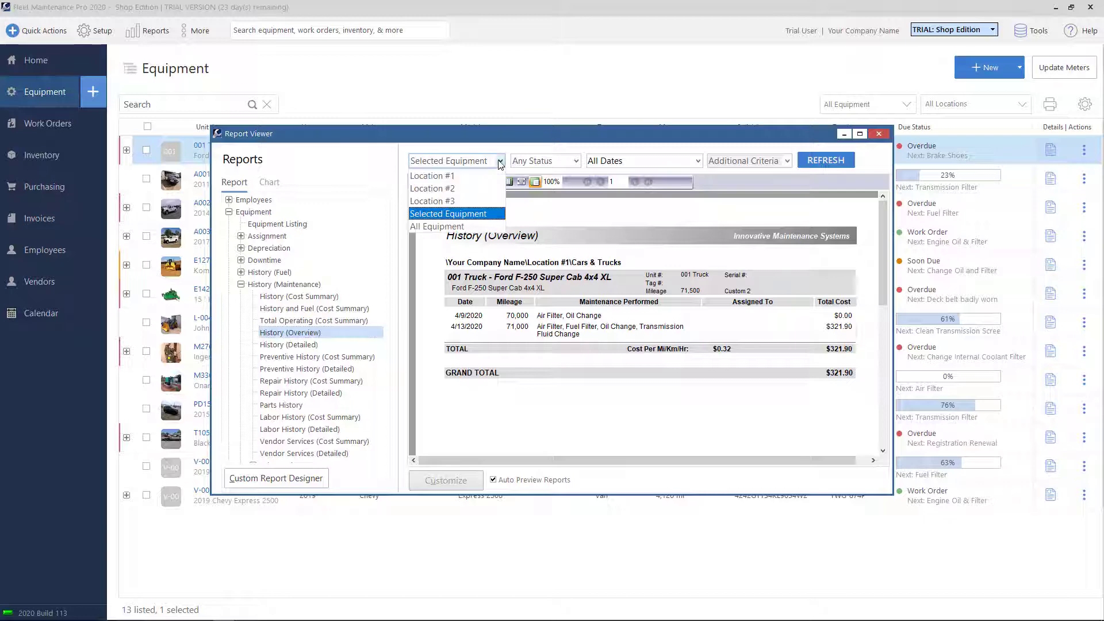
left_click(459, 227)
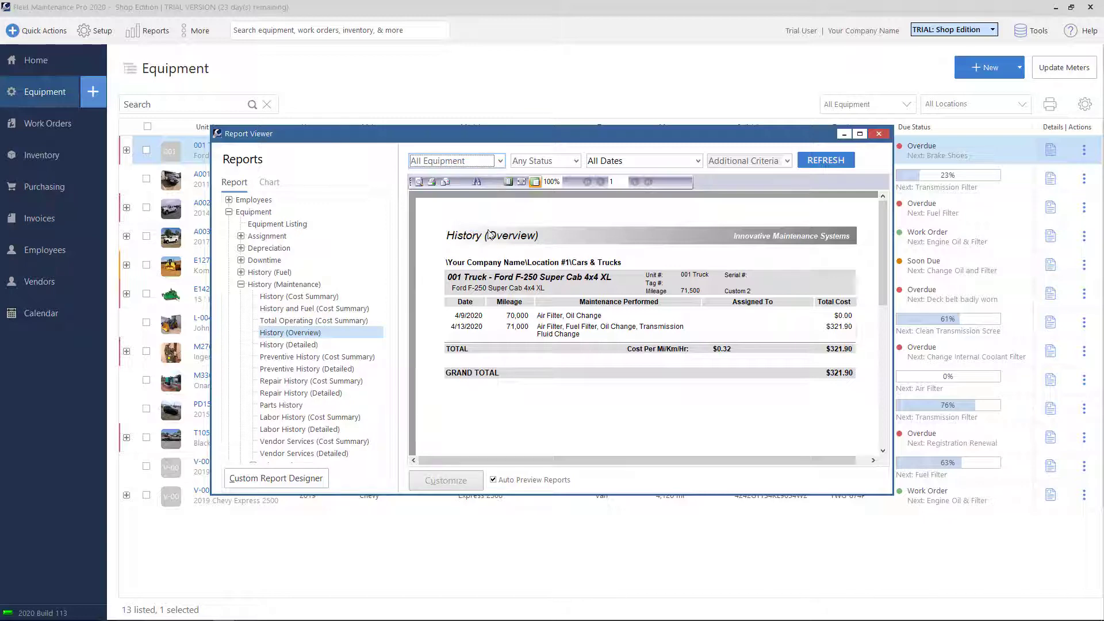
left_click(825, 161)
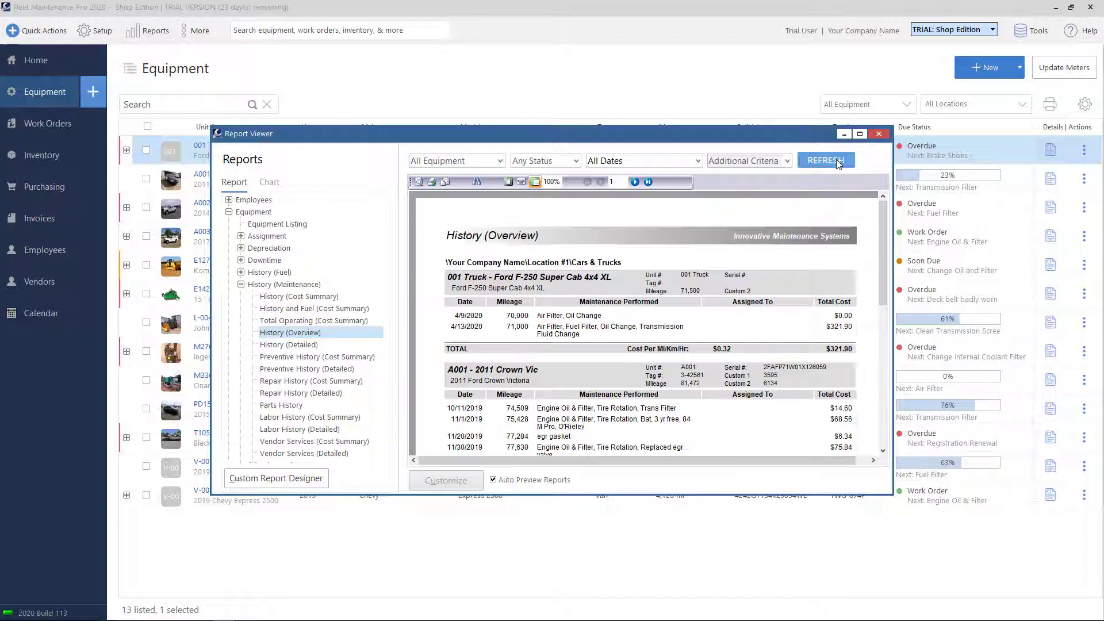
left_click_drag(876, 235, 877, 321)
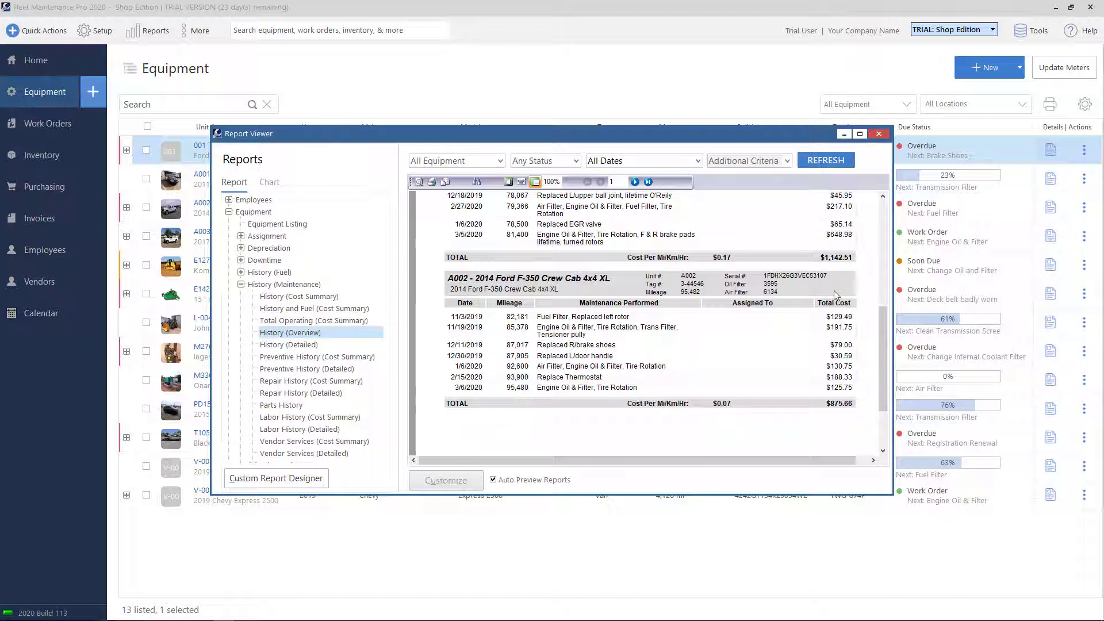
Step: Expand and collapse the History (Maintenance) and History (Fuel) report groups to browse them
left_click(242, 286)
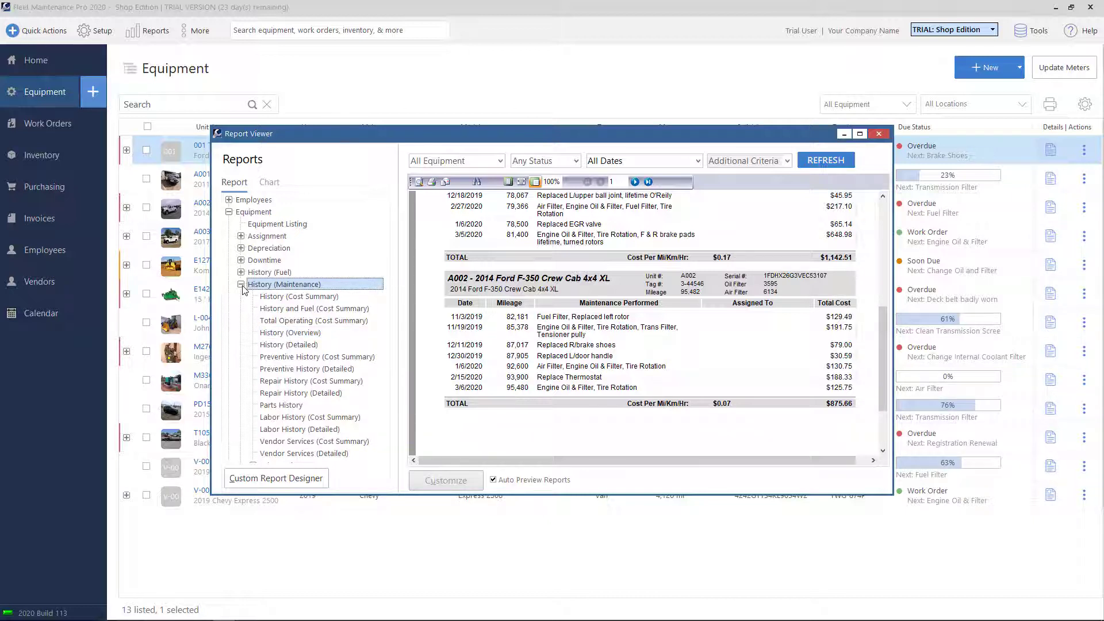
left_click(241, 285)
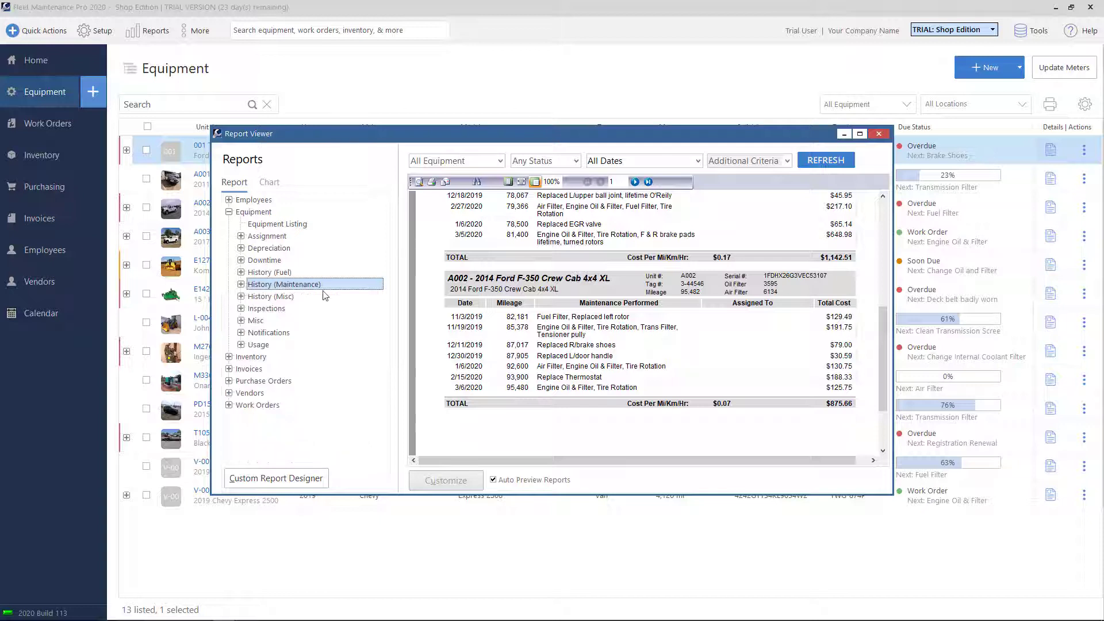
left_click(241, 284)
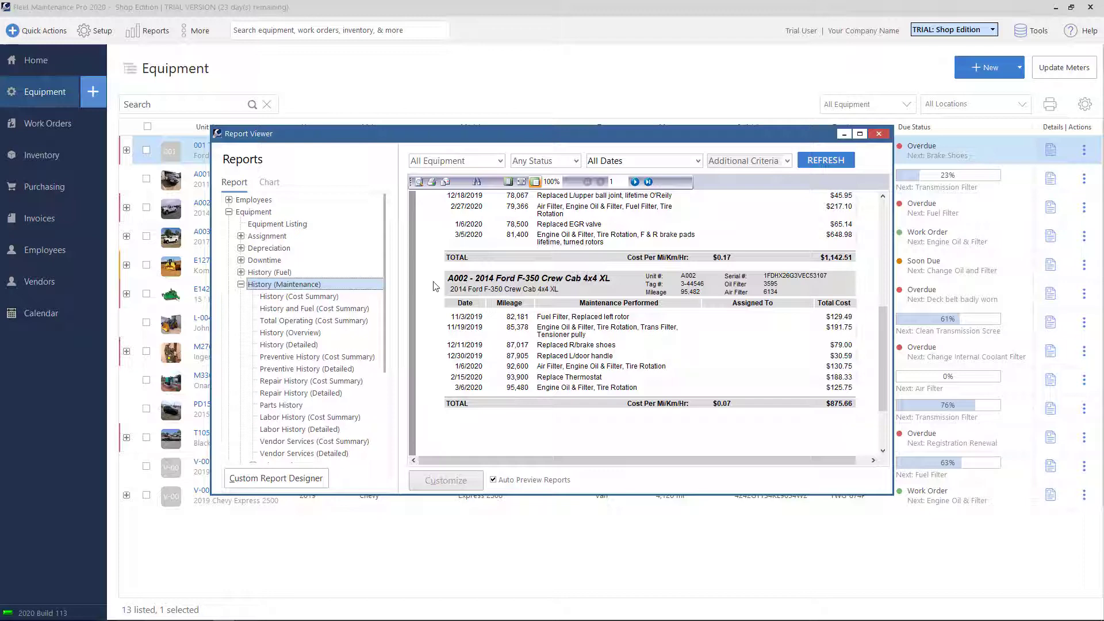
left_click_drag(884, 359, 884, 264)
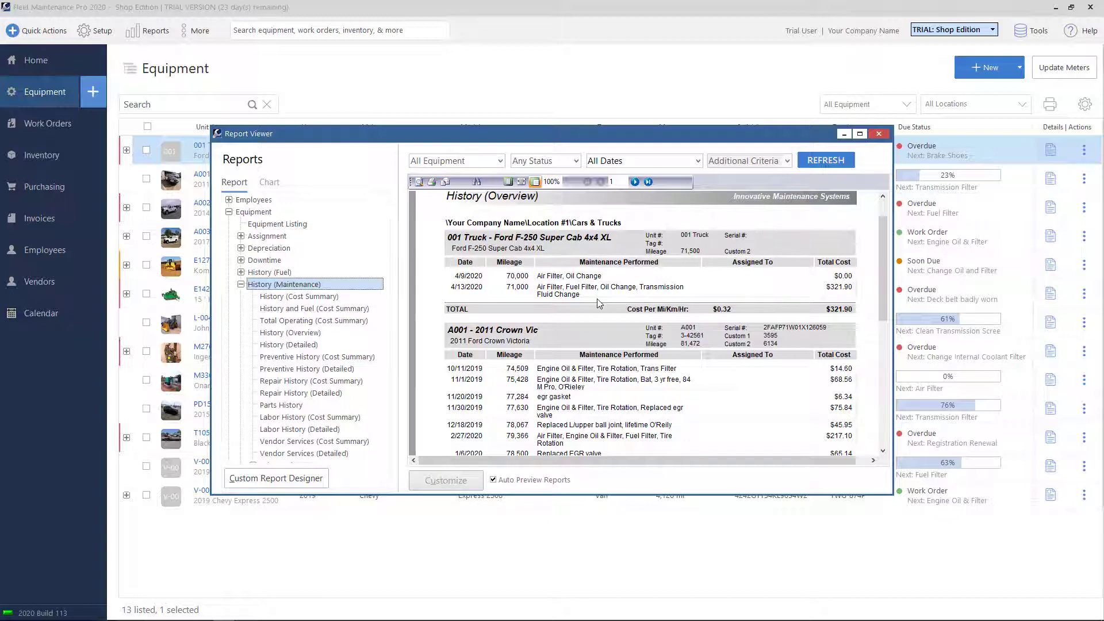
left_click(241, 285)
left_click(241, 272)
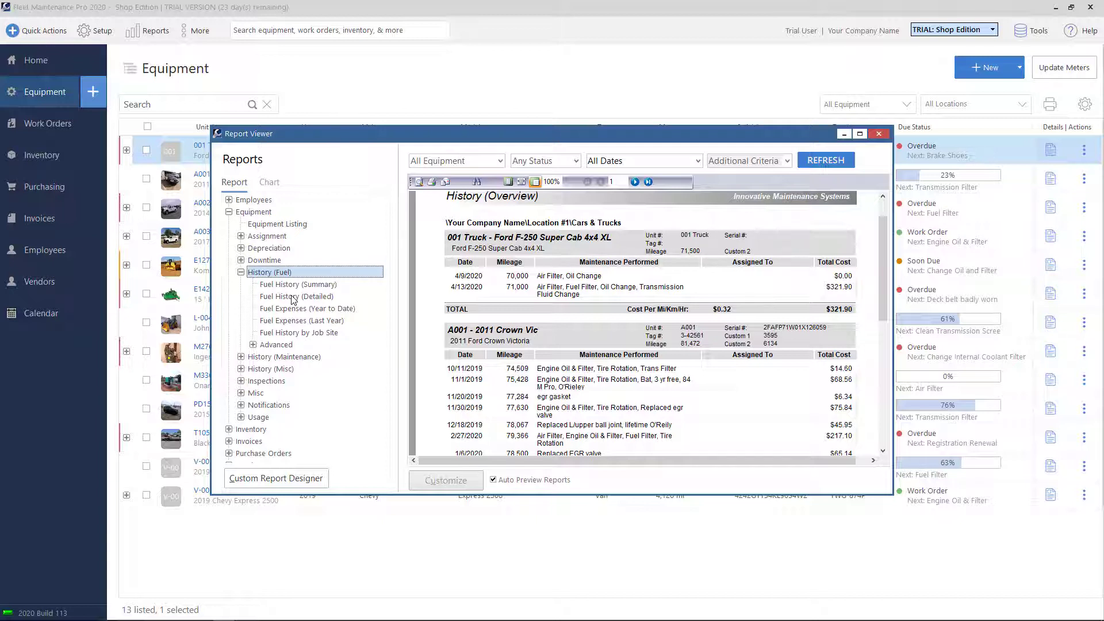
left_click(240, 274)
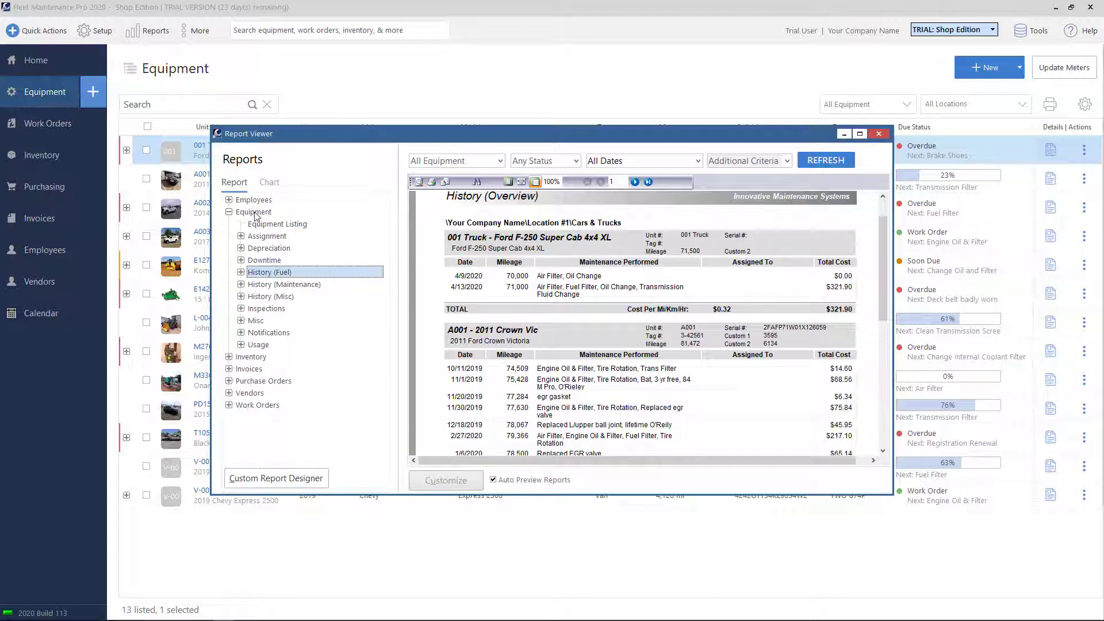
Step: Refresh Maintenance Due (Summary) for All Equipment, scroll right, then collapse the Equipment group
double_click(254, 335)
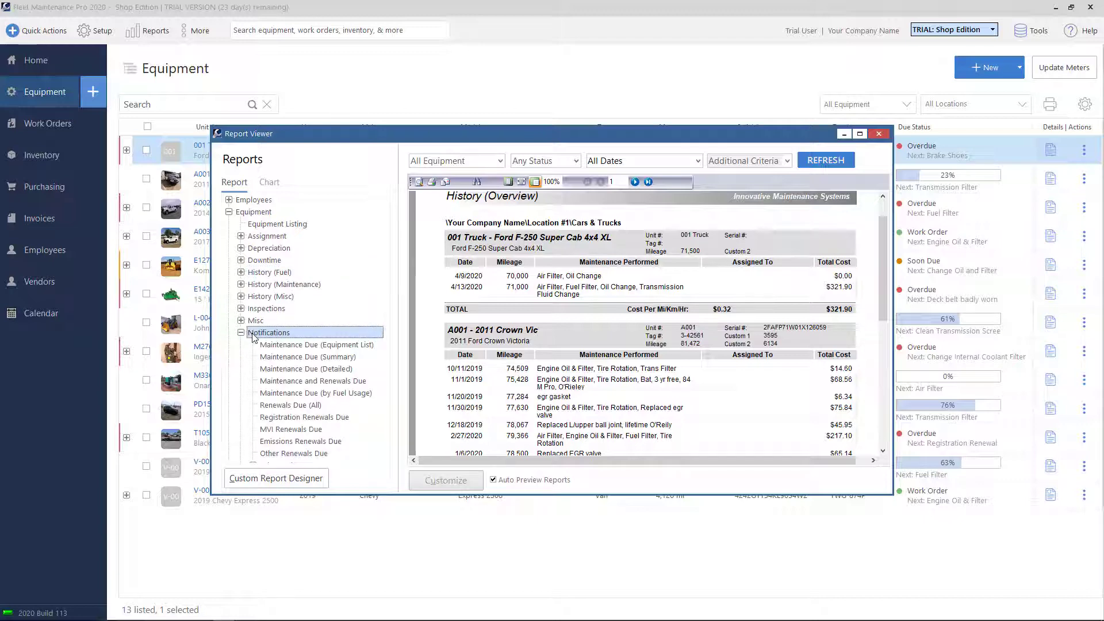
left_click(311, 357)
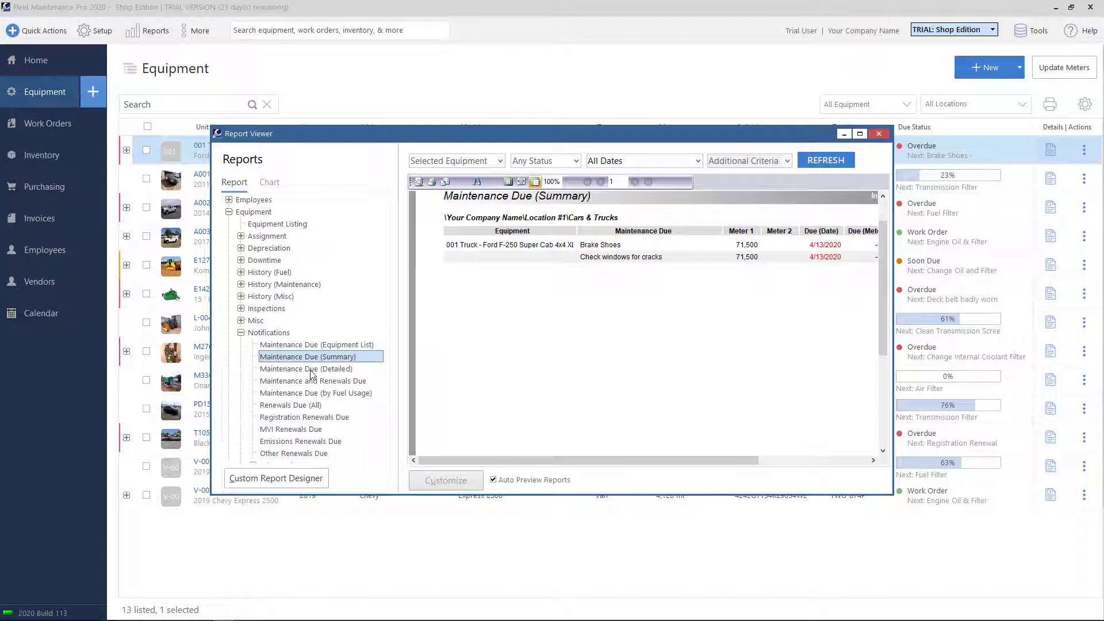
left_click(484, 163)
left_click(461, 227)
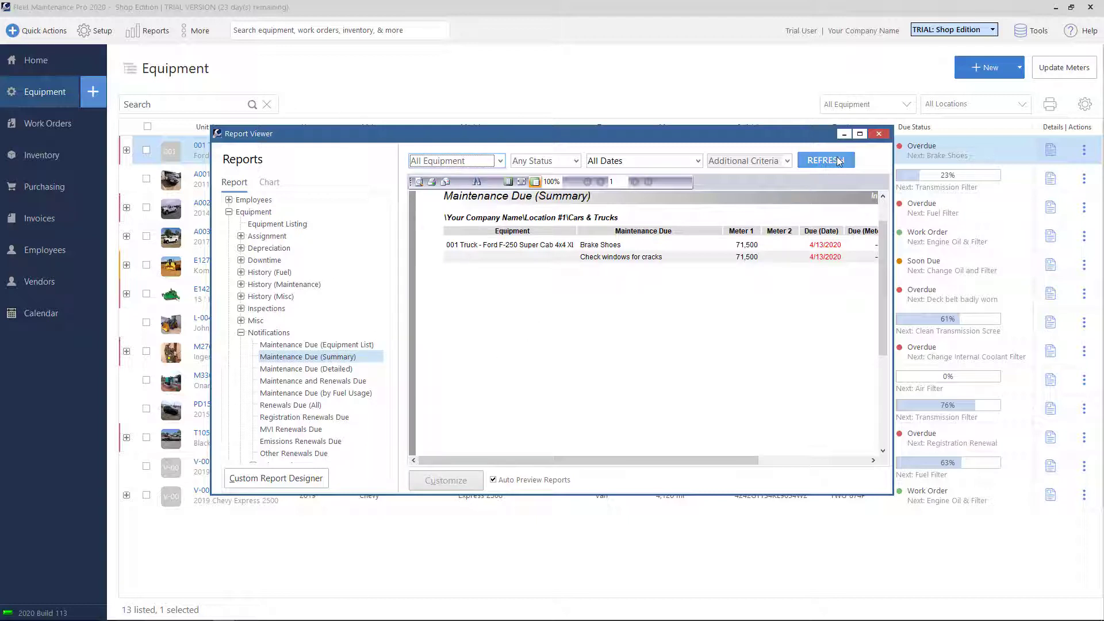
left_click(837, 161)
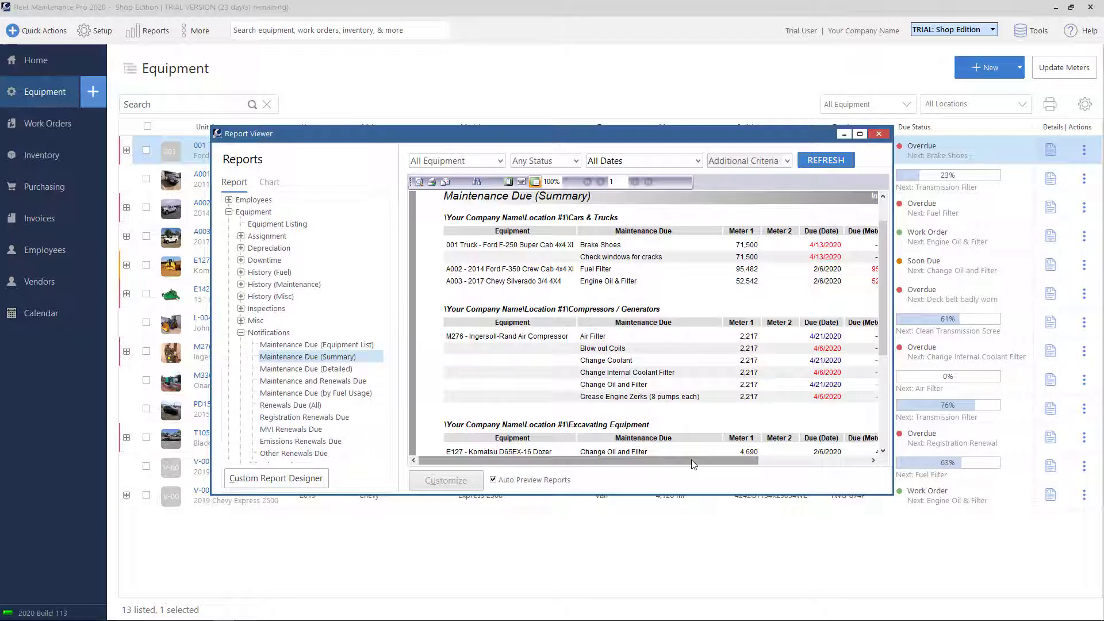
left_click_drag(694, 460, 800, 460)
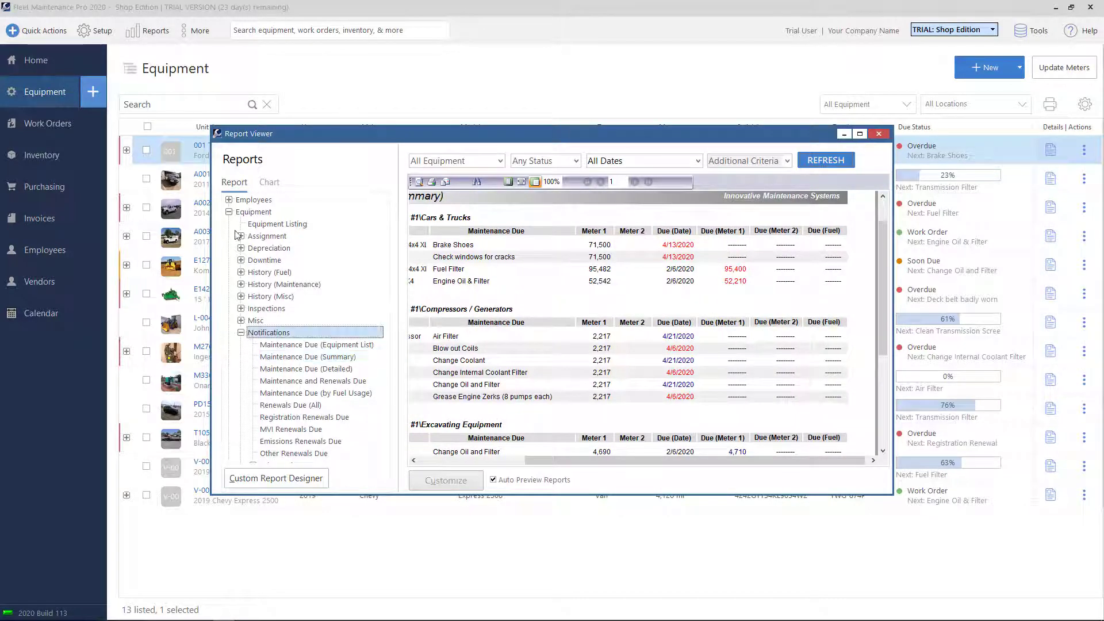
left_click(230, 212)
left_click(229, 213)
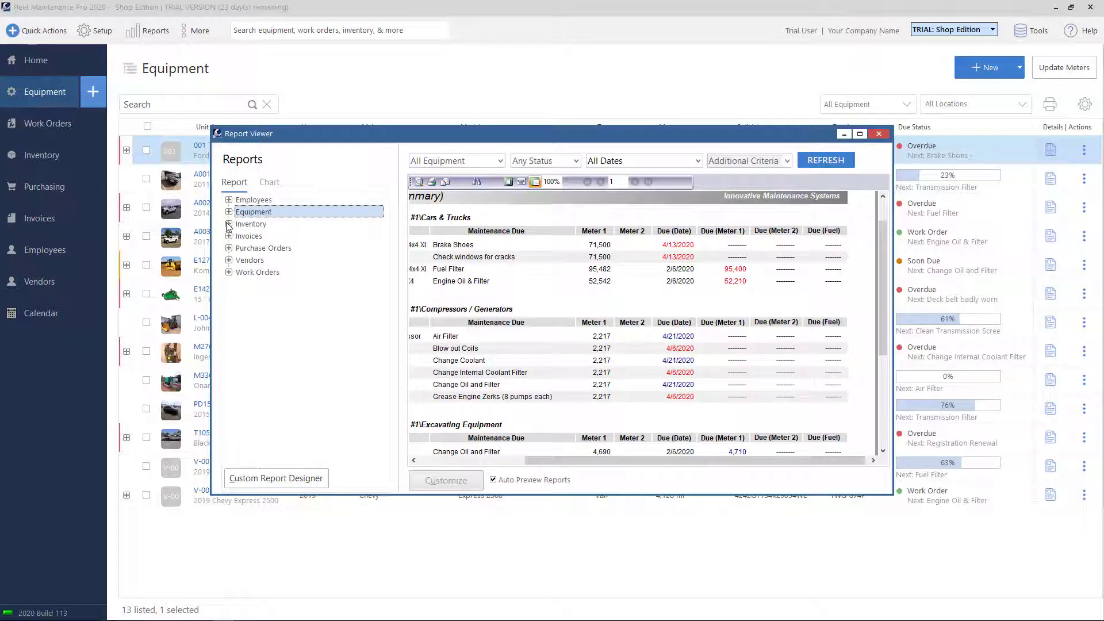
Step: Refresh Inventory Usage (Summary) for All Equipment, then collapse Inventory and expand Equipment
left_click(229, 225)
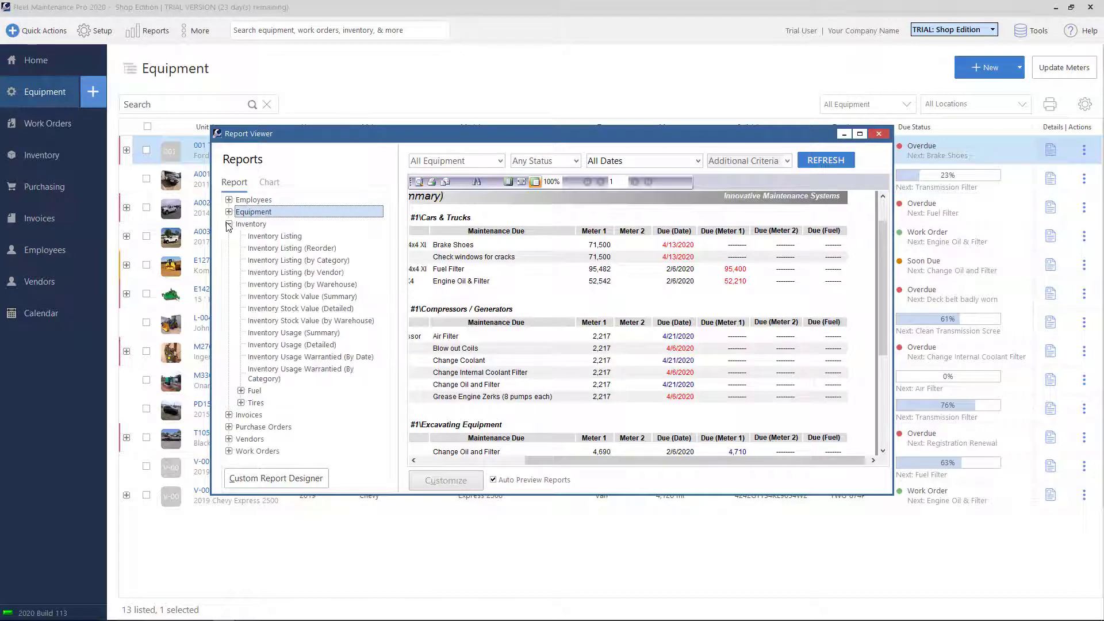
left_click(293, 334)
left_click(480, 169)
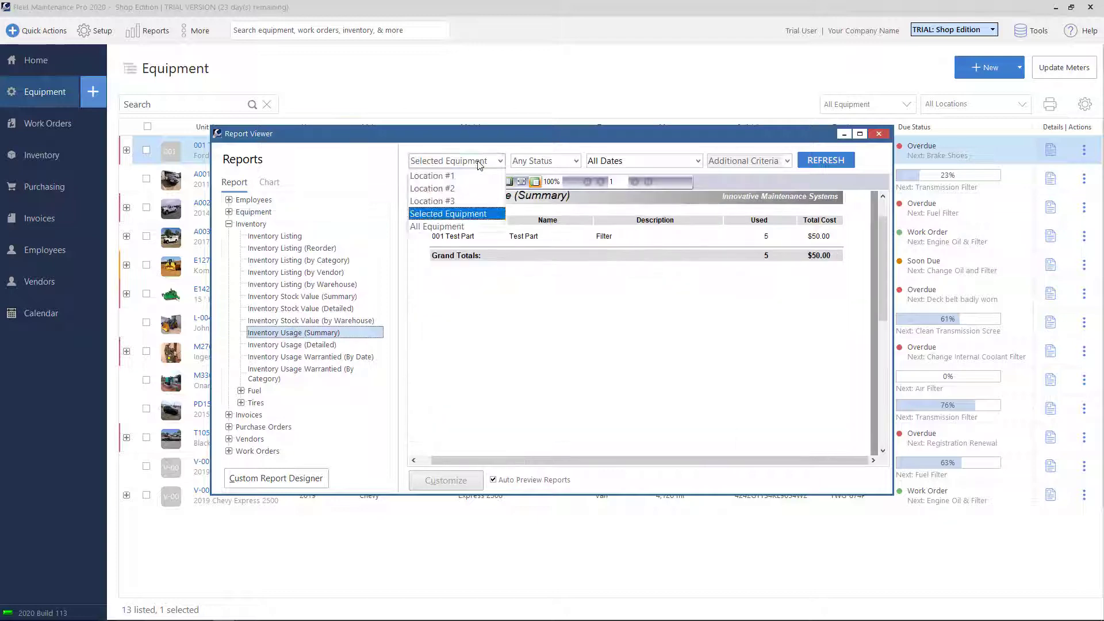
left_click(474, 226)
left_click(801, 161)
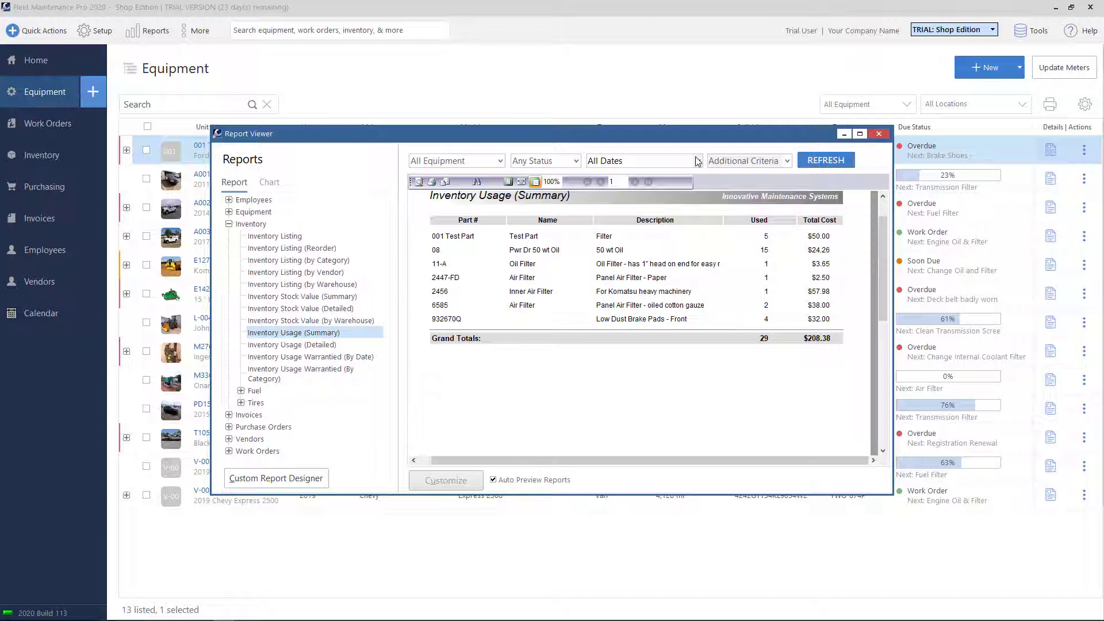
left_click(232, 224)
left_click(229, 224)
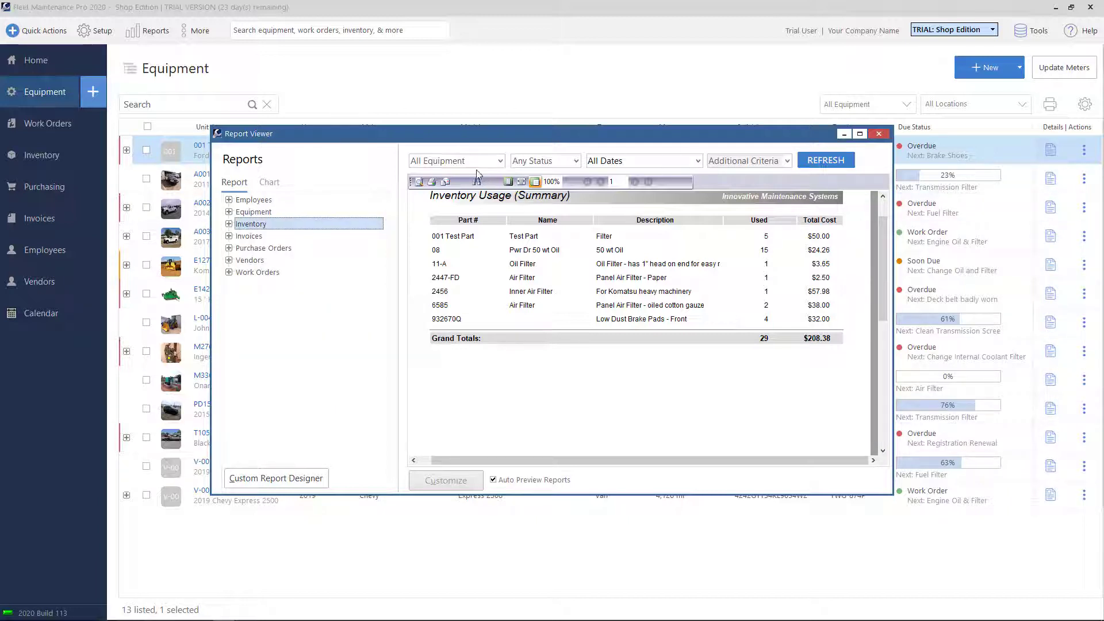
left_click(229, 211)
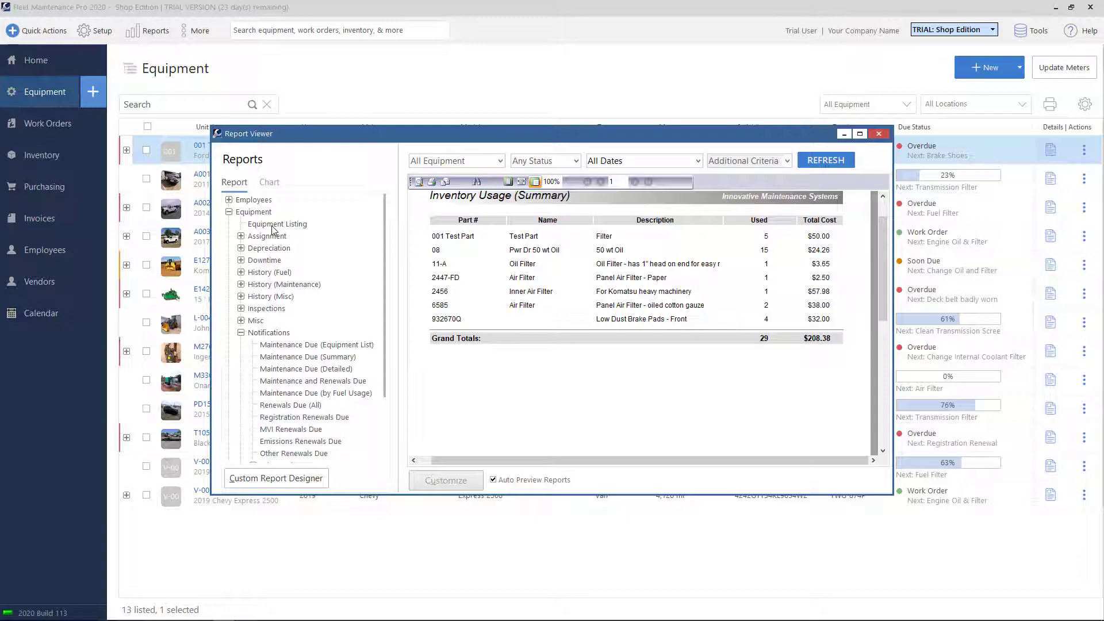
Step: Refresh the Equipment Listing report for All Equipment
left_click(272, 225)
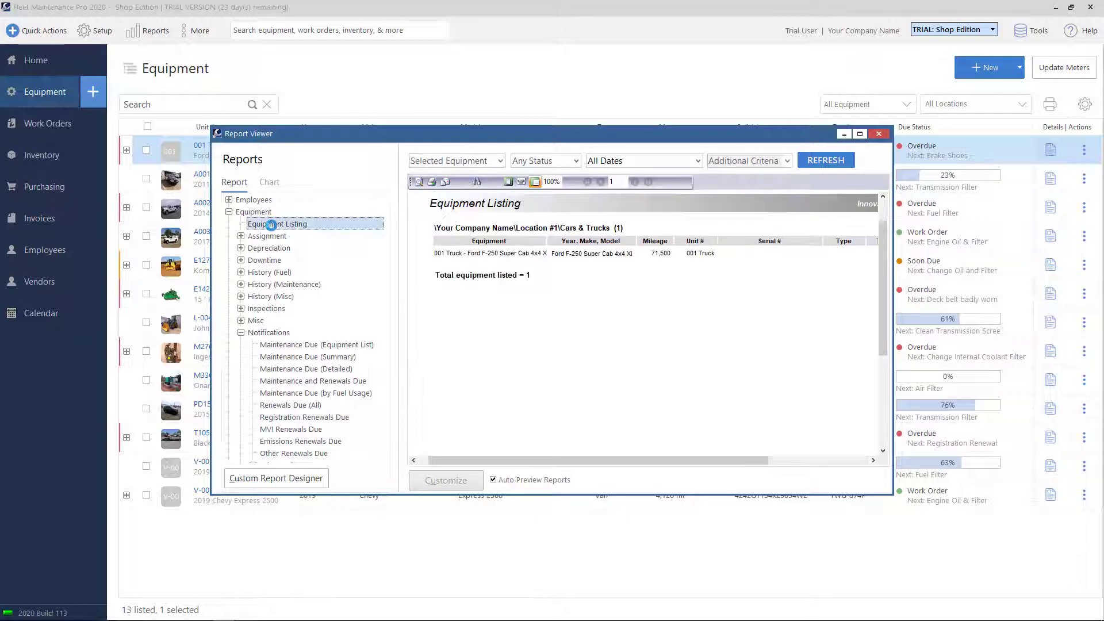
left_click(464, 163)
left_click(436, 227)
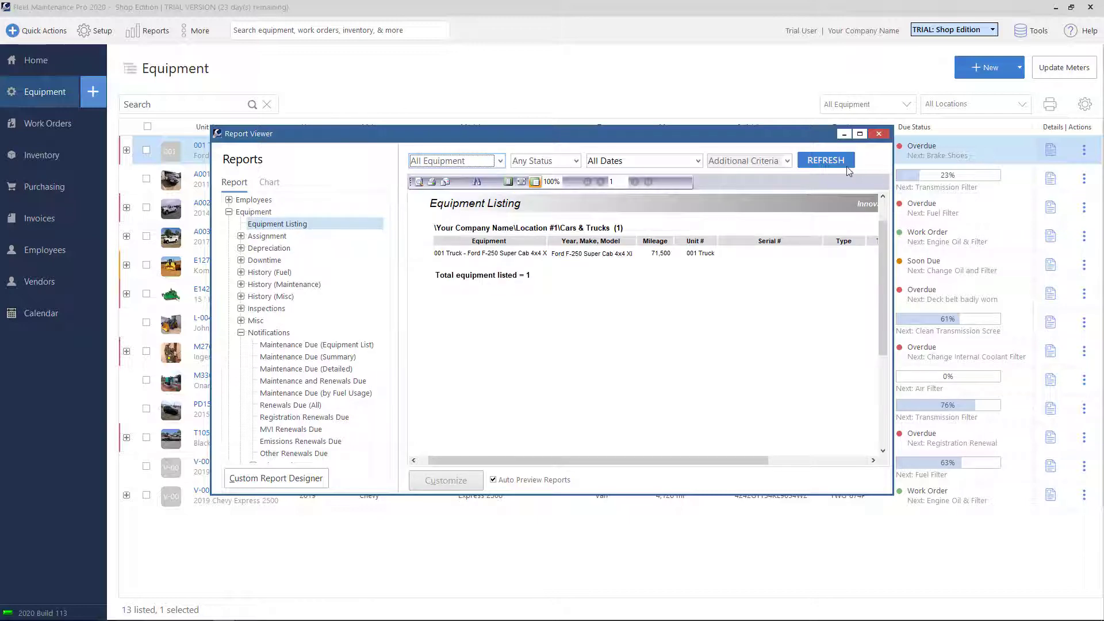
left_click(828, 161)
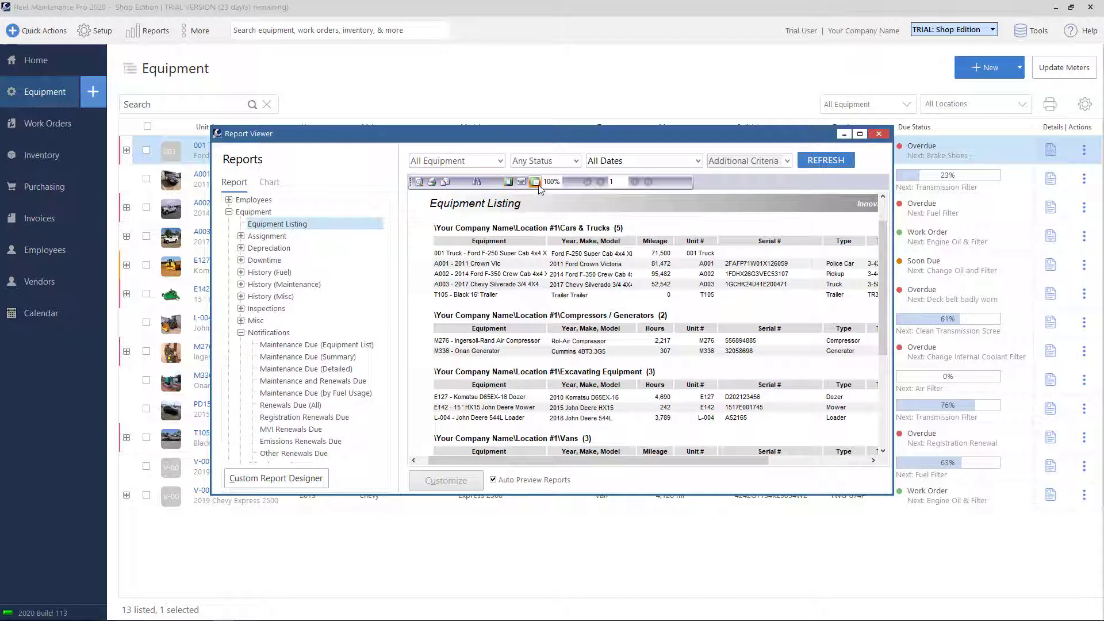
Step: Try Whole Page, Page Width, 100% and 150% zoom, then set the preview back to 100%
left_click(508, 184)
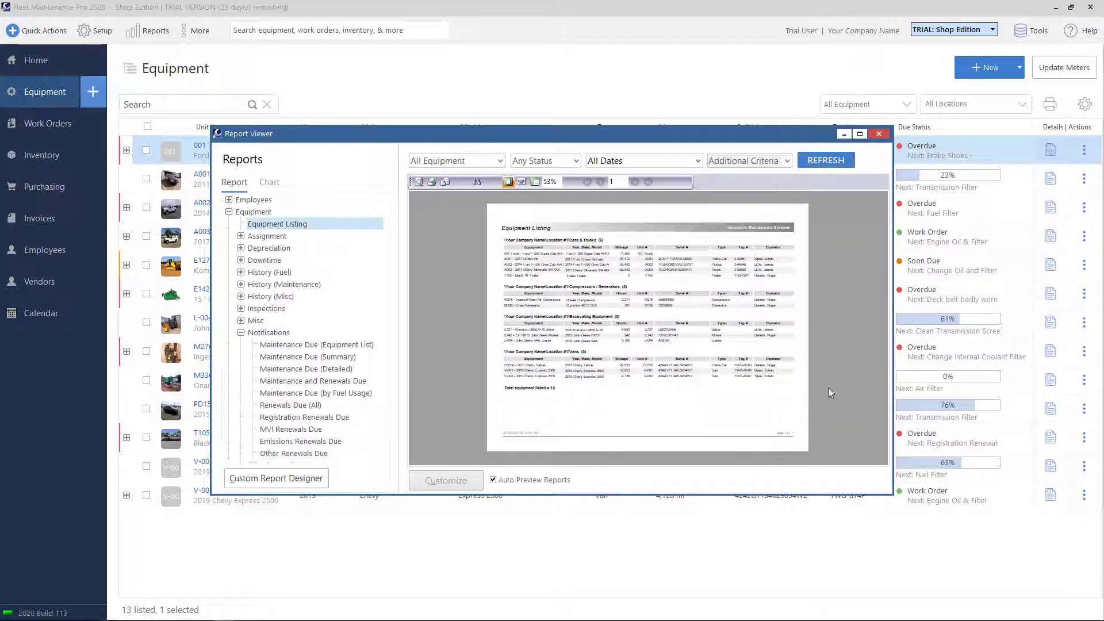
left_click(522, 182)
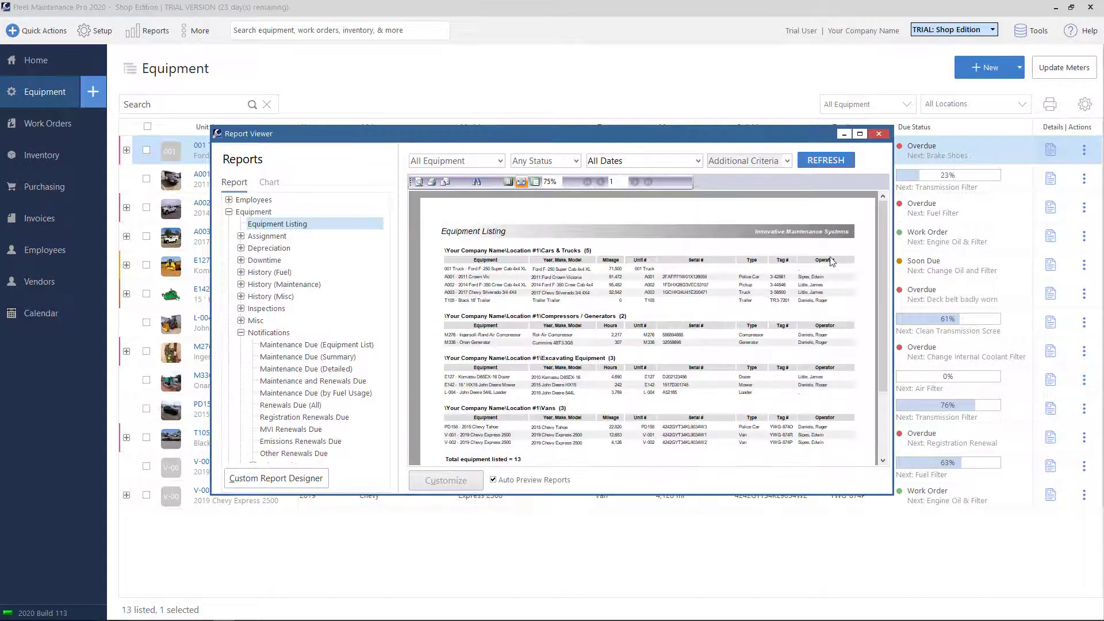
left_click(534, 183)
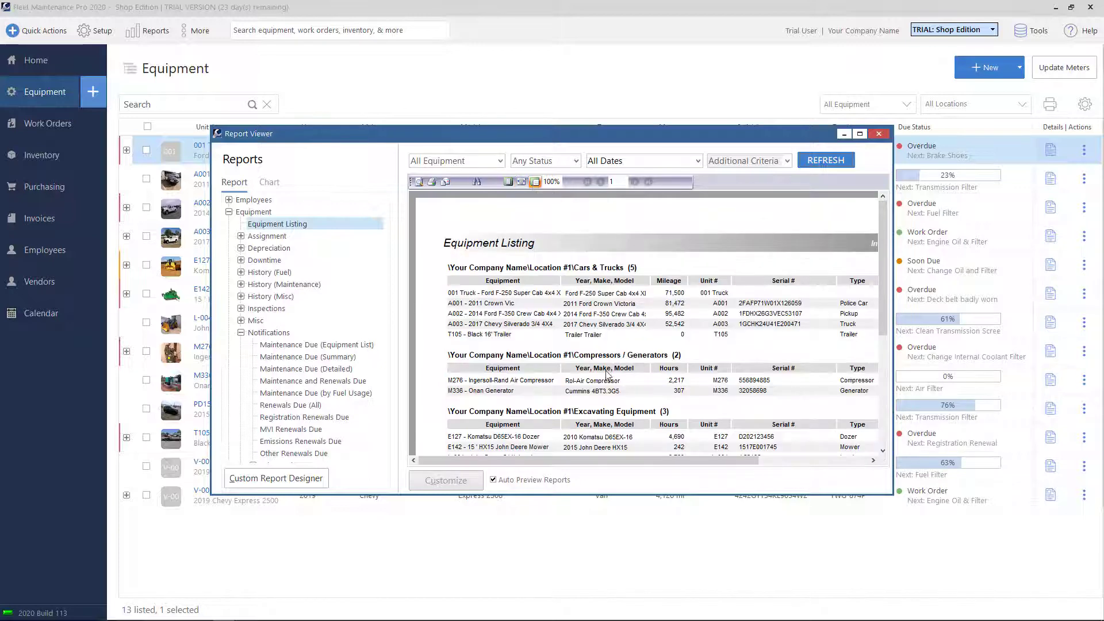
mouse_move(610, 459)
left_mouse_down()
mouse_move(707, 460)
mouse_move(607, 460)
left_mouse_up()
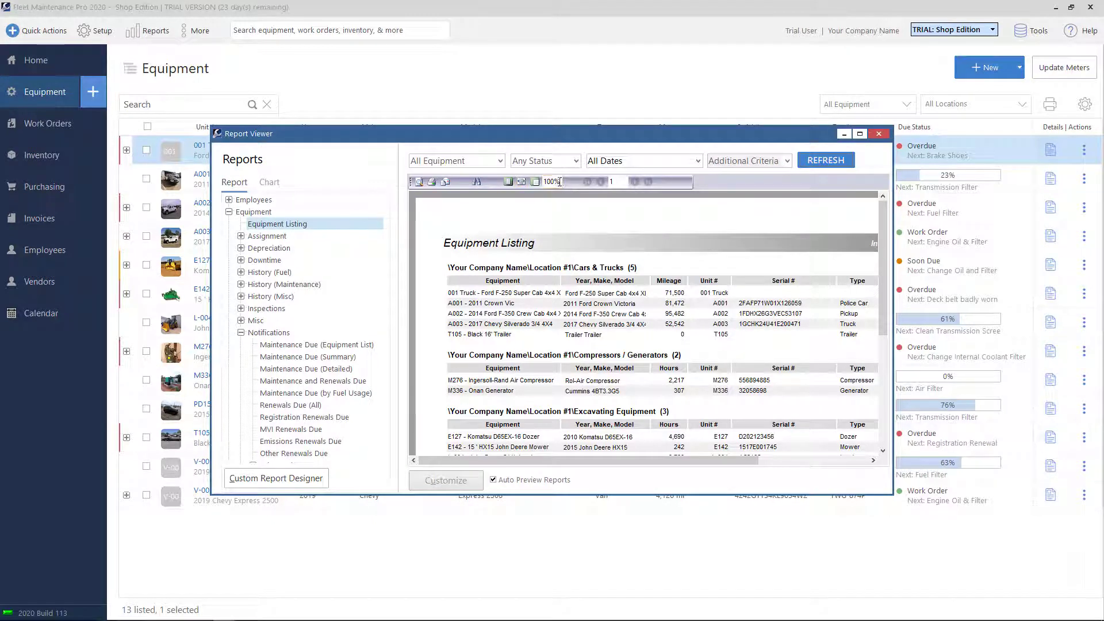
left_click(552, 182)
type("150")
key("Return")
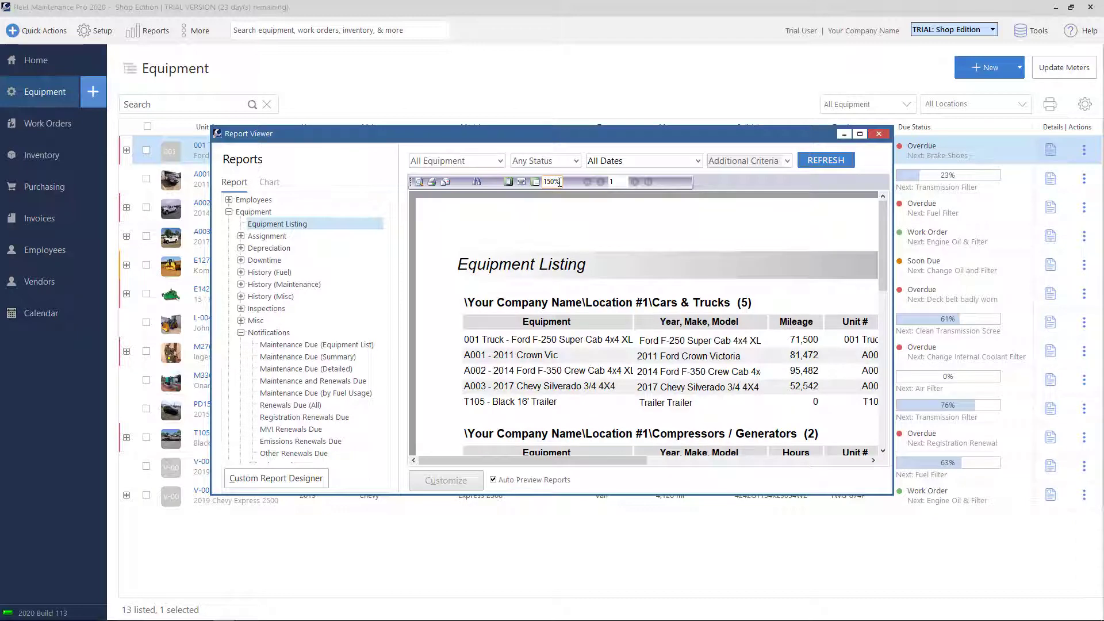
double_click(559, 182)
type("100")
key("Return")
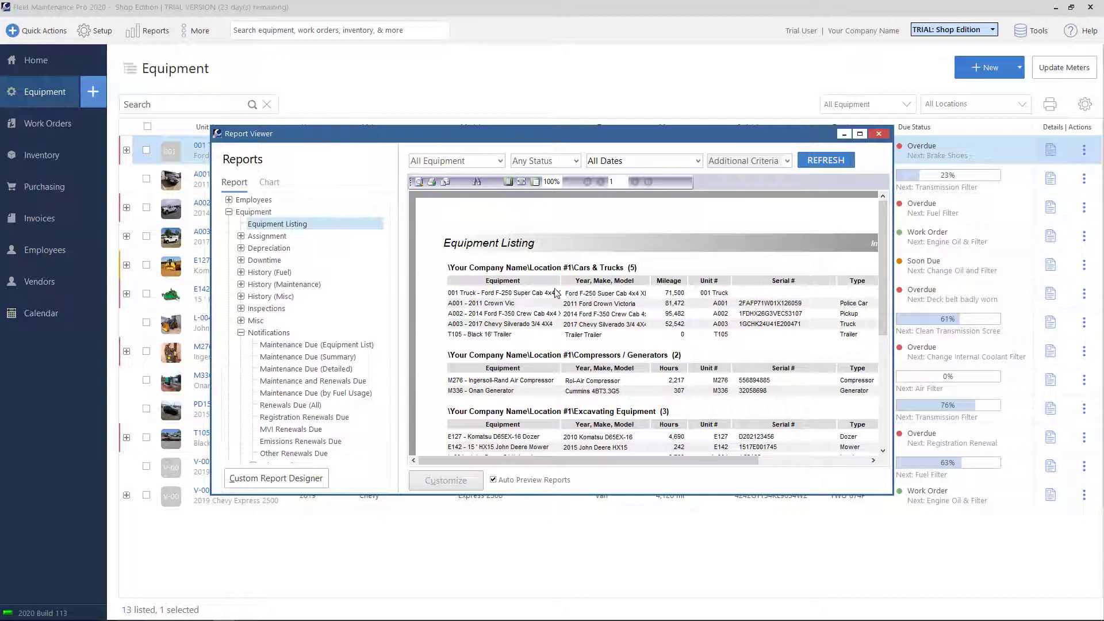
Step: Set the Equipment Listing print job to print to file, with PDF File as the type
left_click(432, 183)
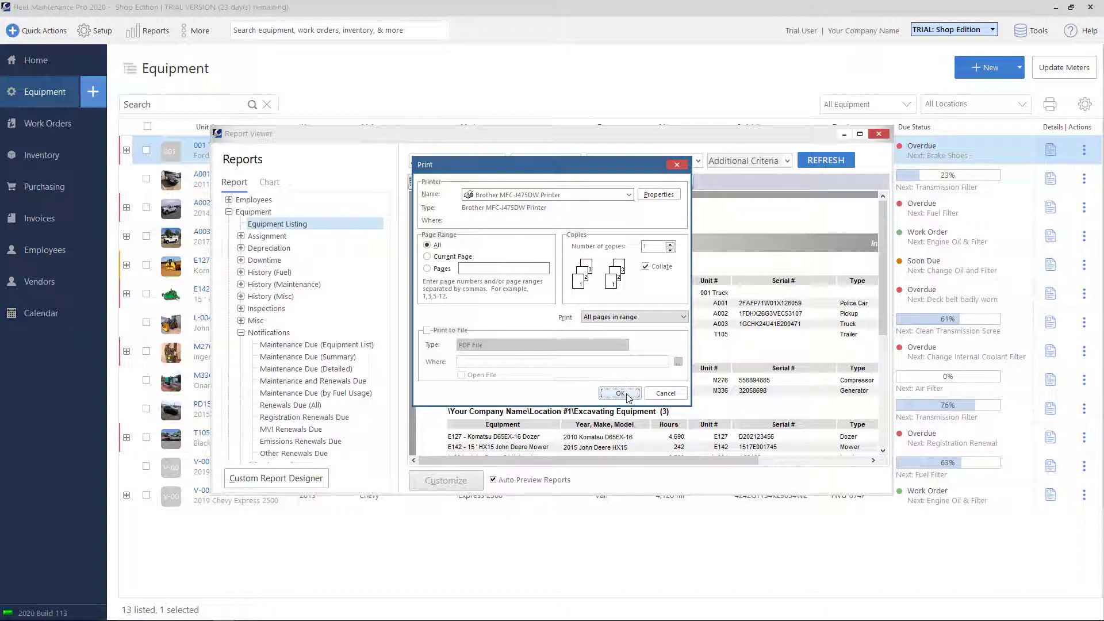
left_click(427, 331)
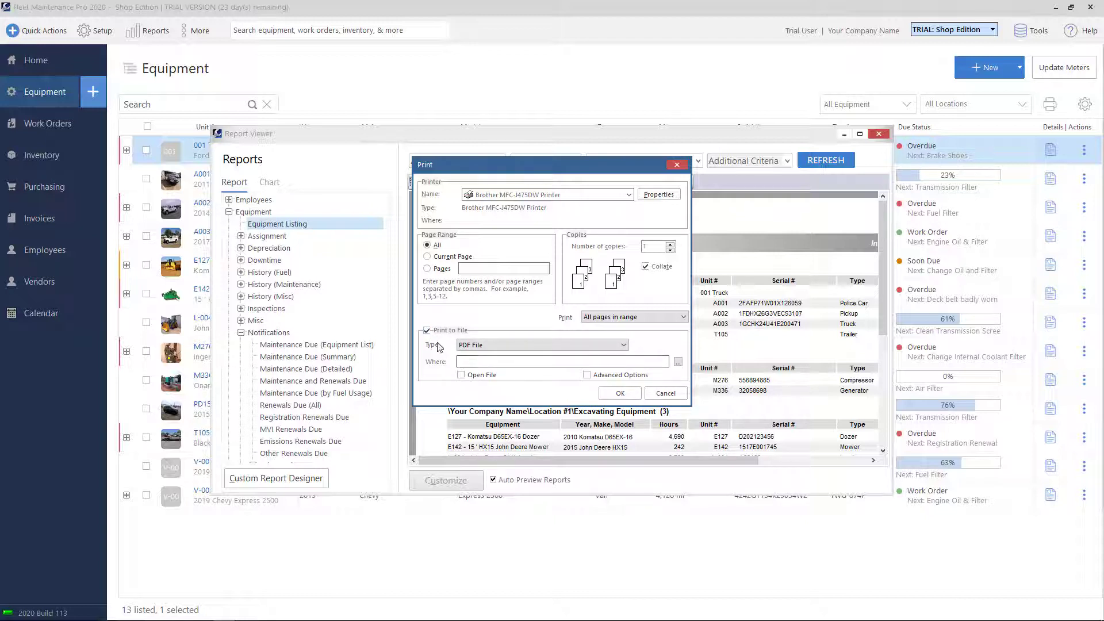
left_click(624, 346)
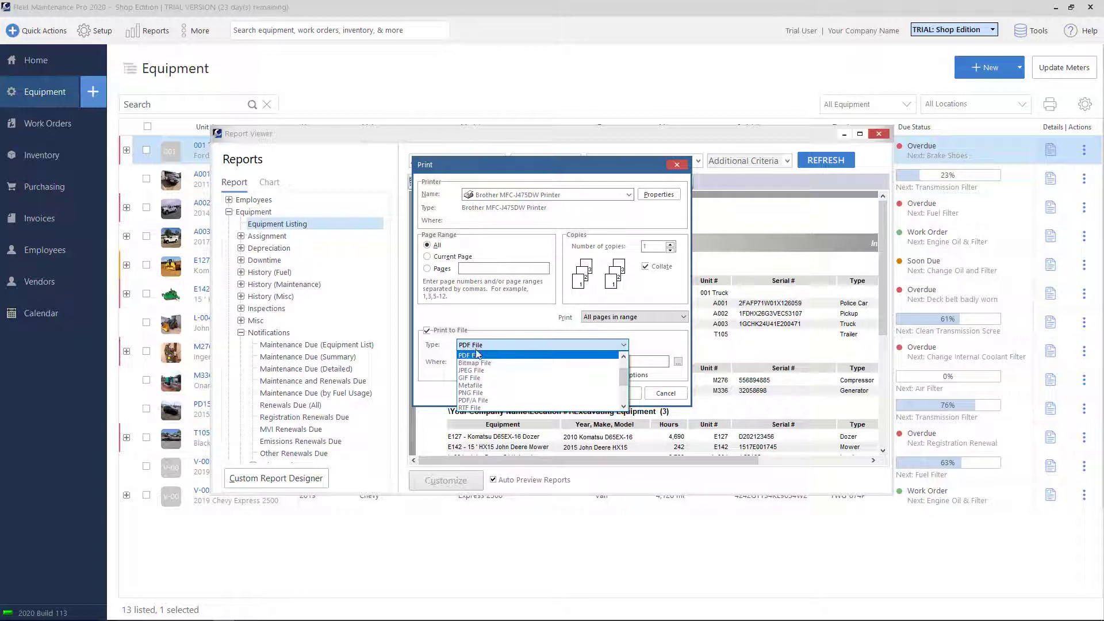
left_click_drag(625, 376, 626, 397)
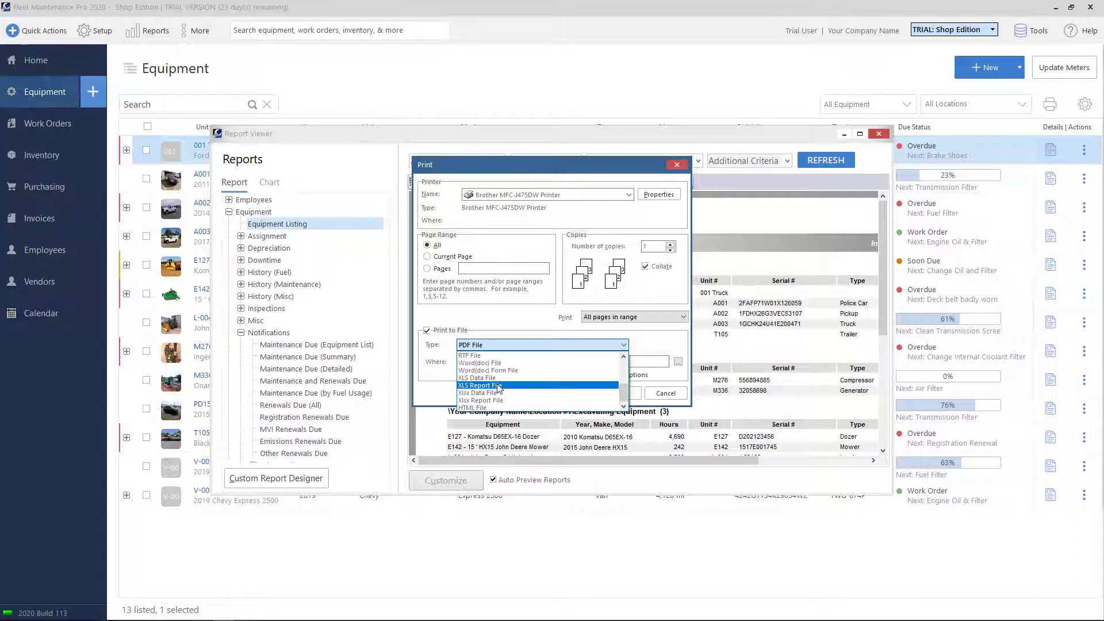
scroll(498, 388, "up", 5)
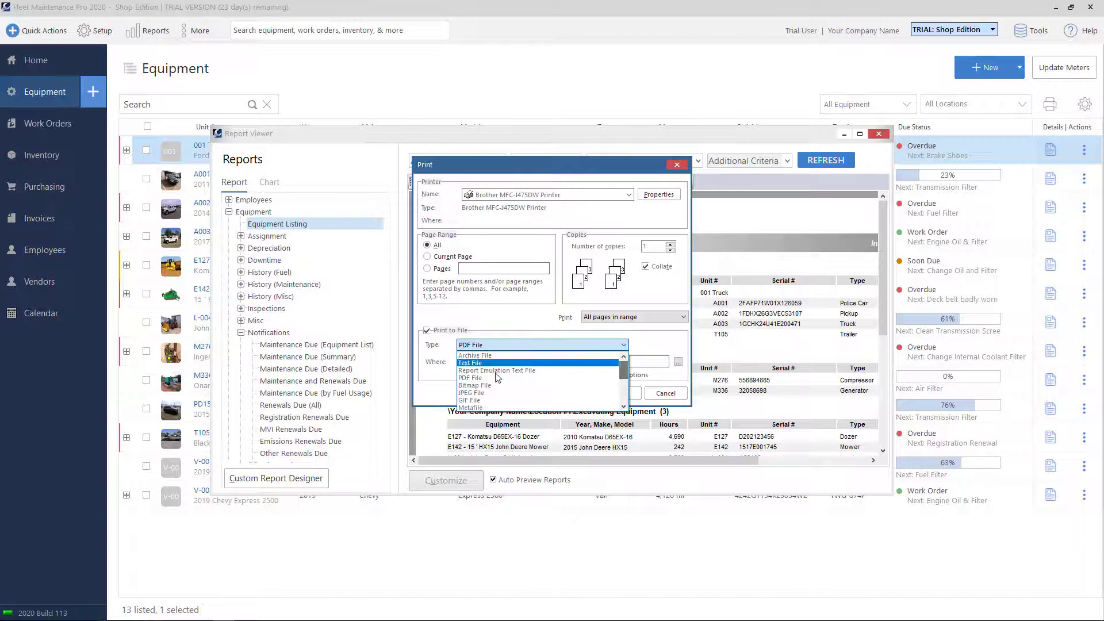
left_click(470, 377)
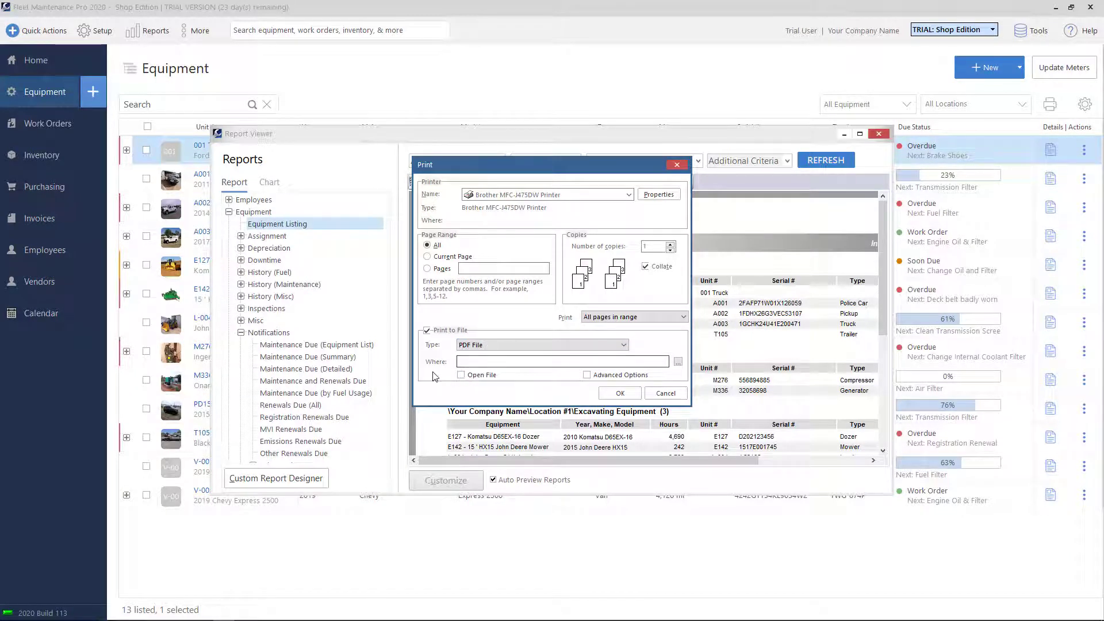
Step: Set the output file to C:\Temp\test.pdf and print the Equipment Listing into it
left_click(681, 364)
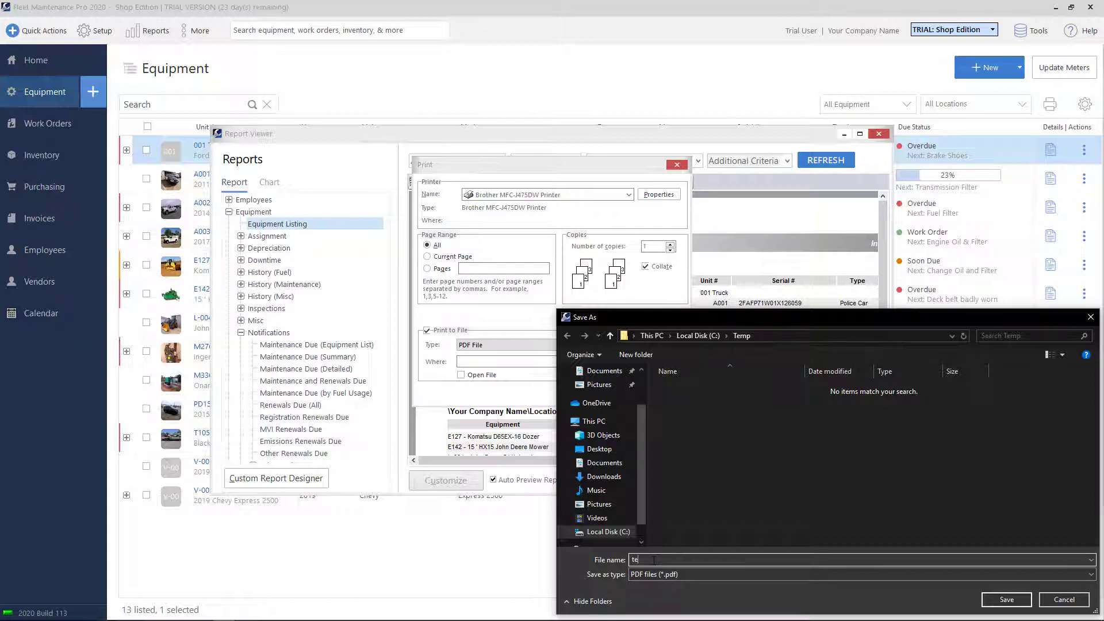
type("st")
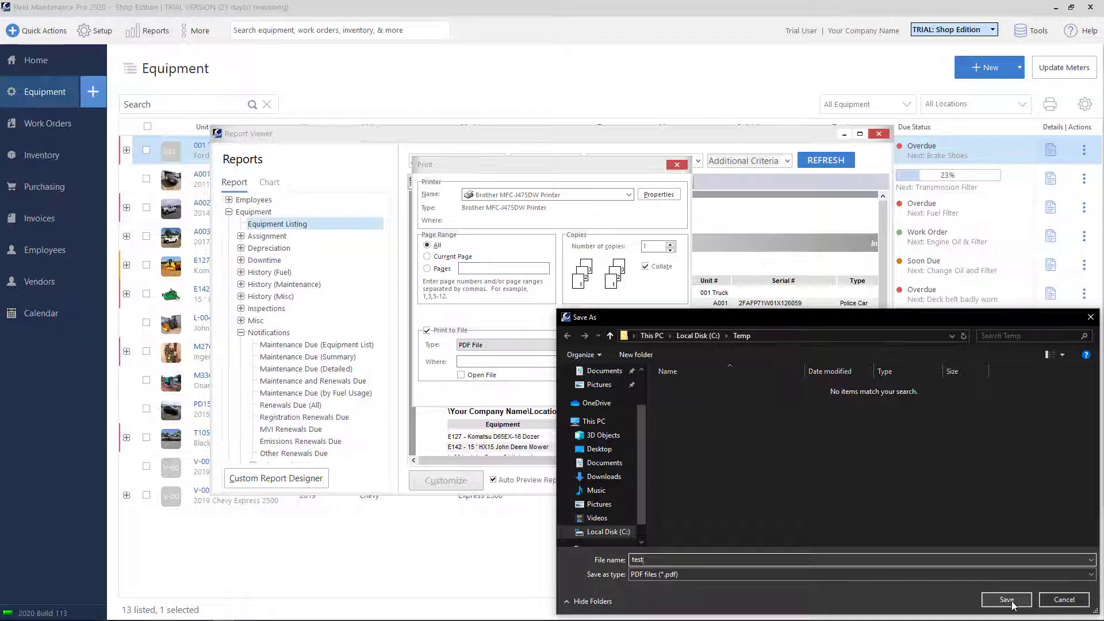
left_click(1006, 600)
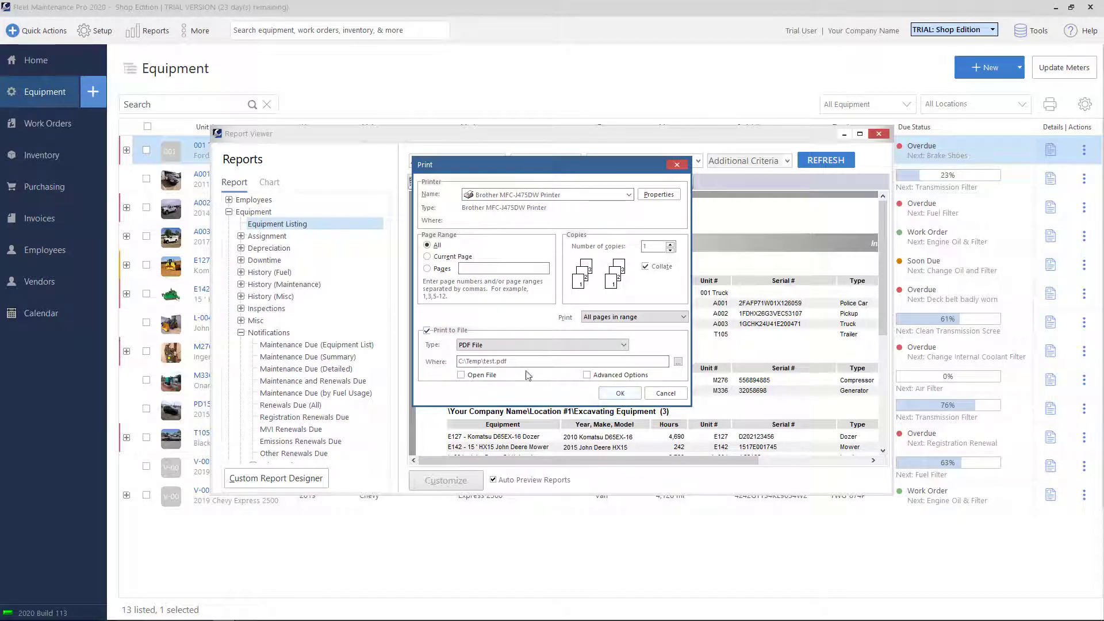
double_click(501, 360)
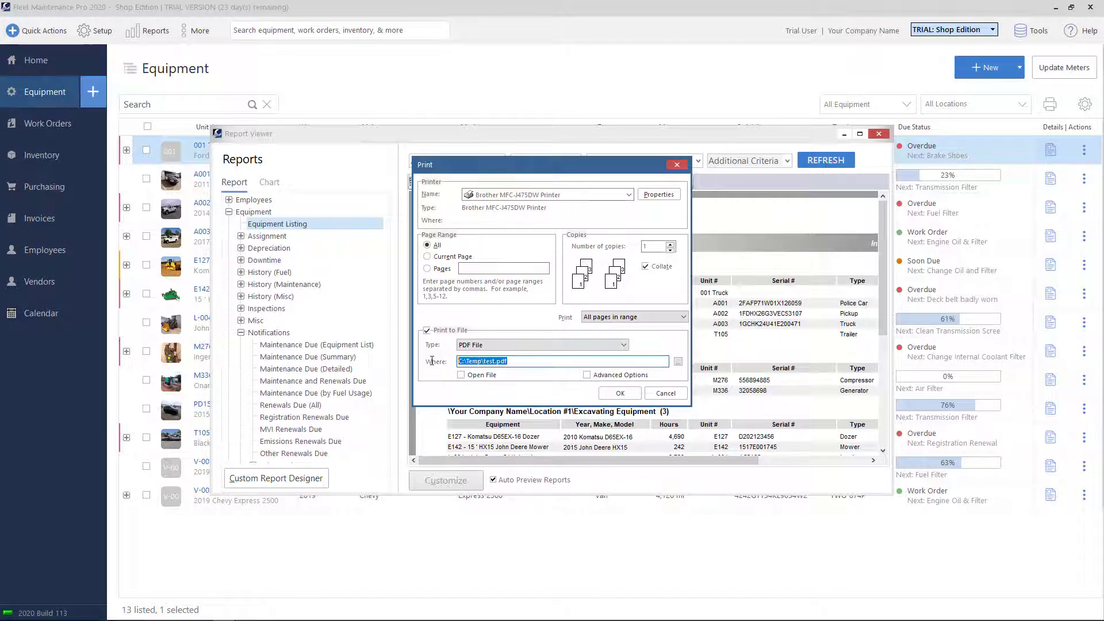
left_click(629, 398)
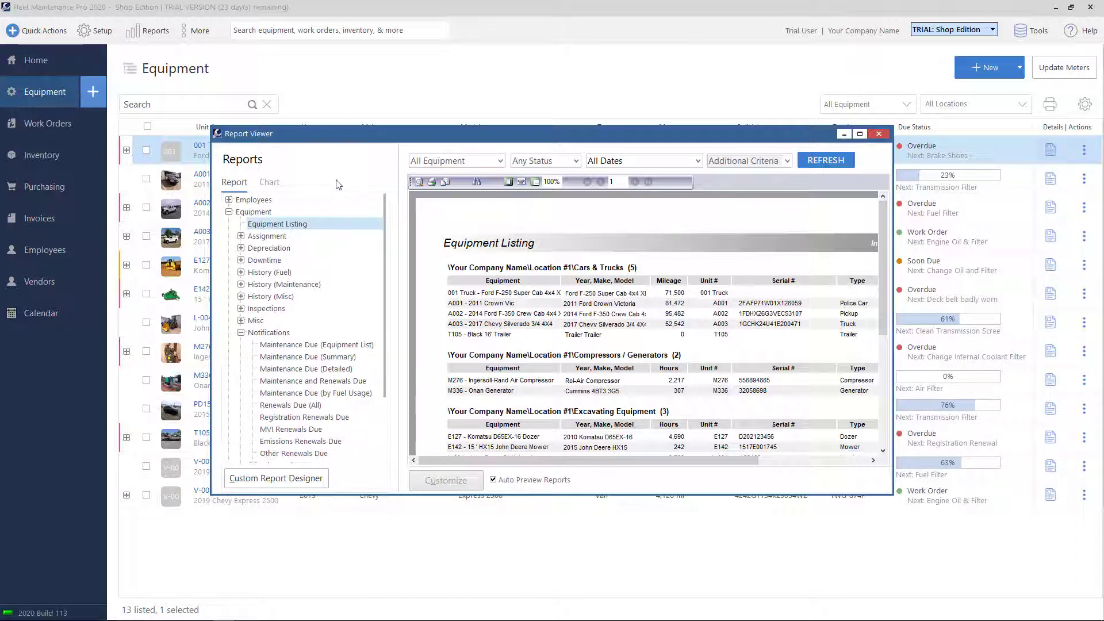
Step: Close the Report Viewer and reopen it at Reports > Charts to list the chart reports
left_click(270, 185)
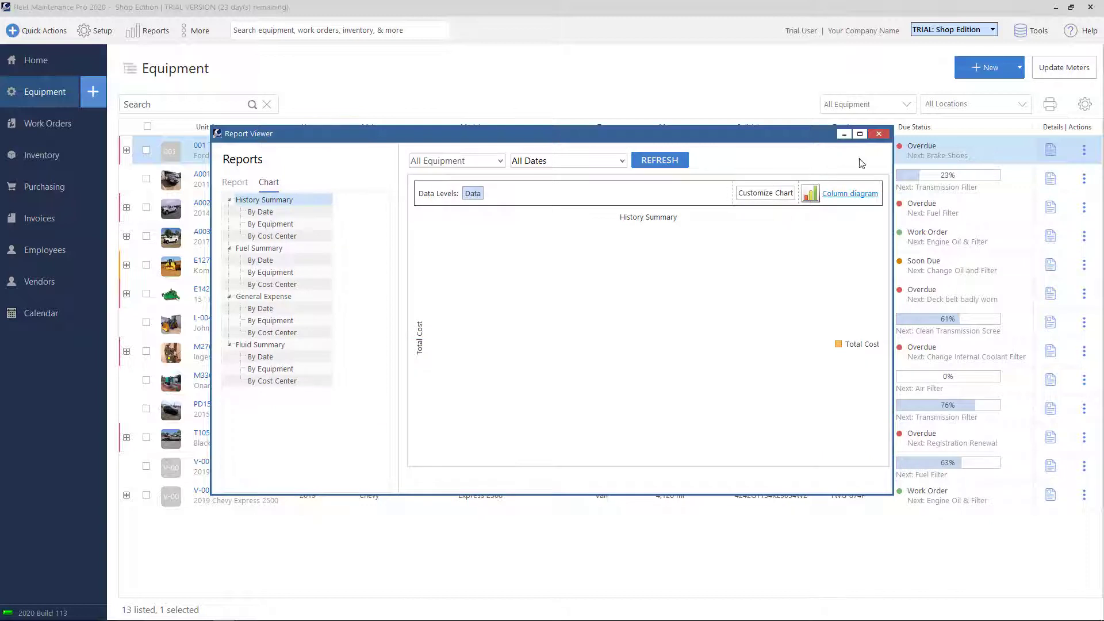
left_click(879, 134)
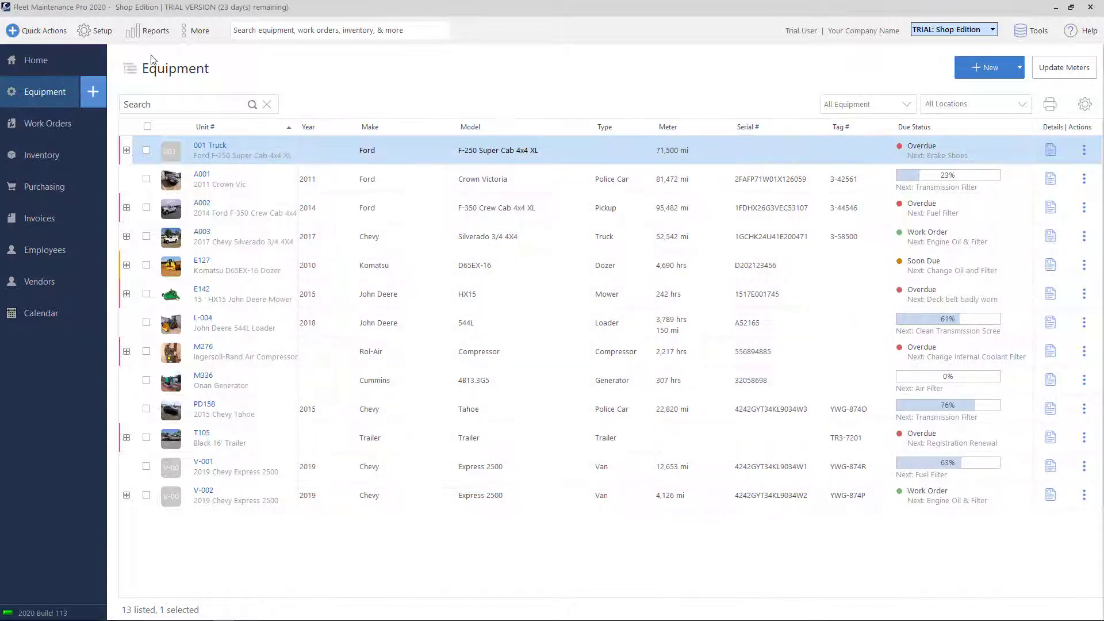
left_click(154, 32)
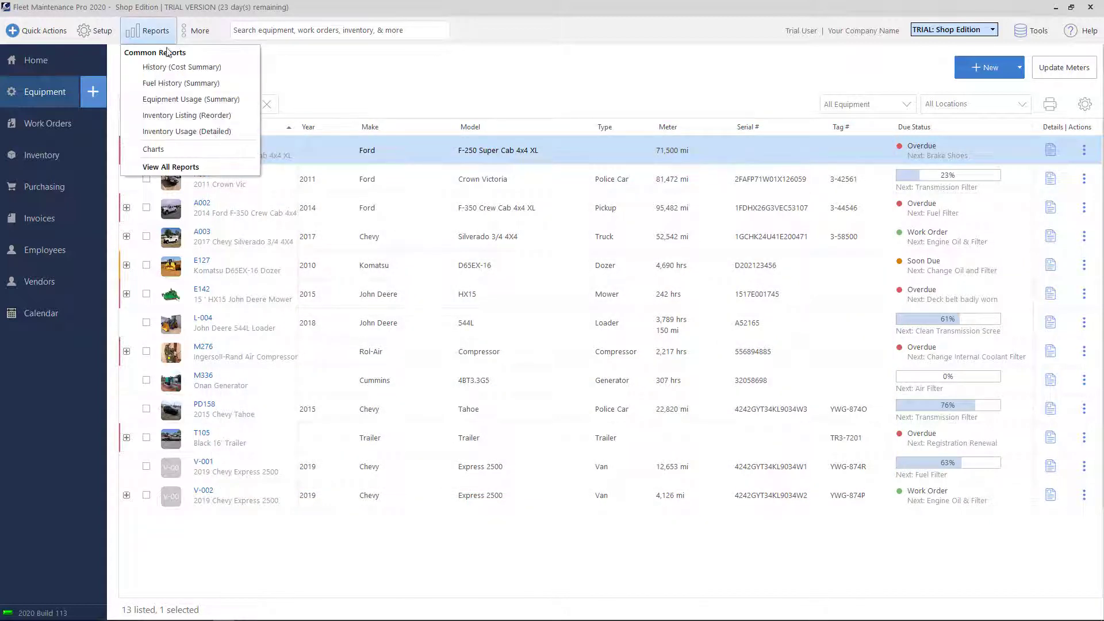
left_click(200, 151)
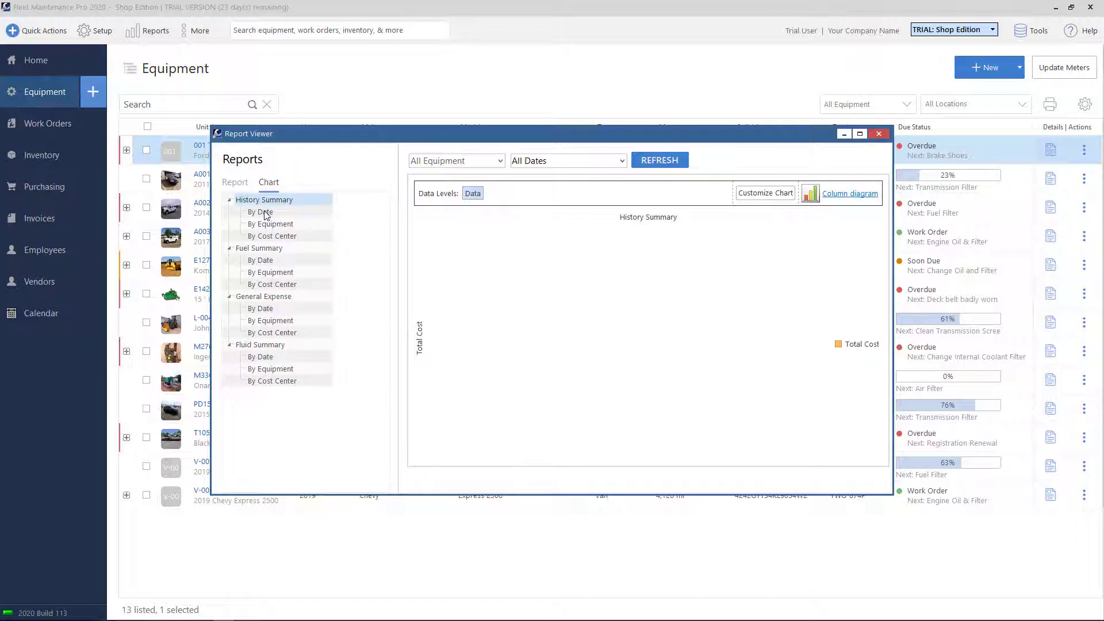
Step: Load the History Summary By Date chart, leaving the equipment and date filters unchanged
left_click(265, 213)
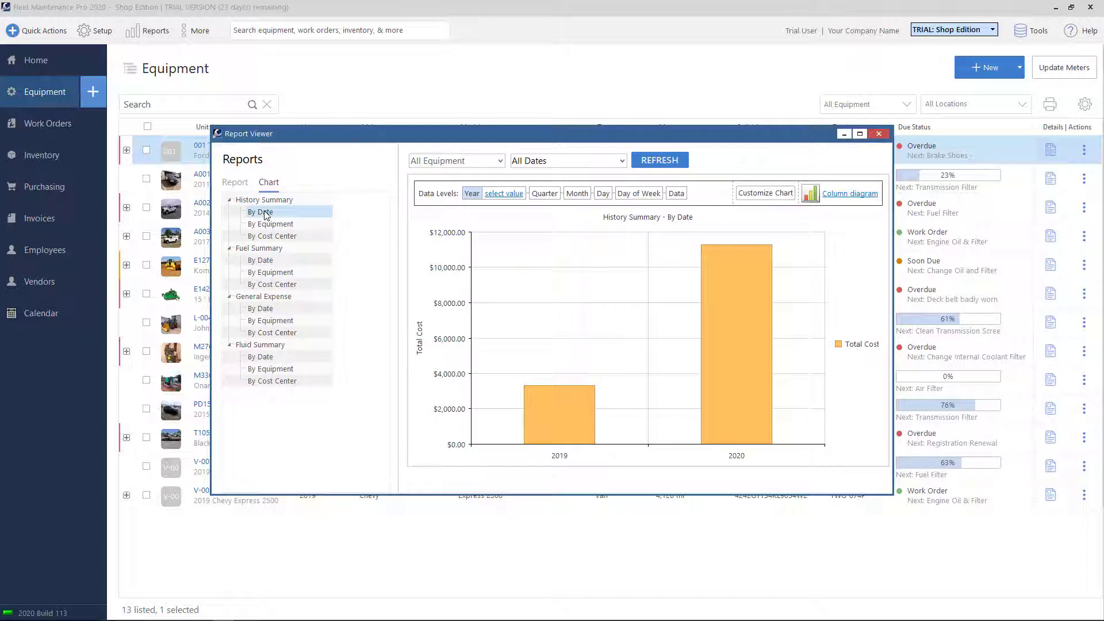
left_click(500, 162)
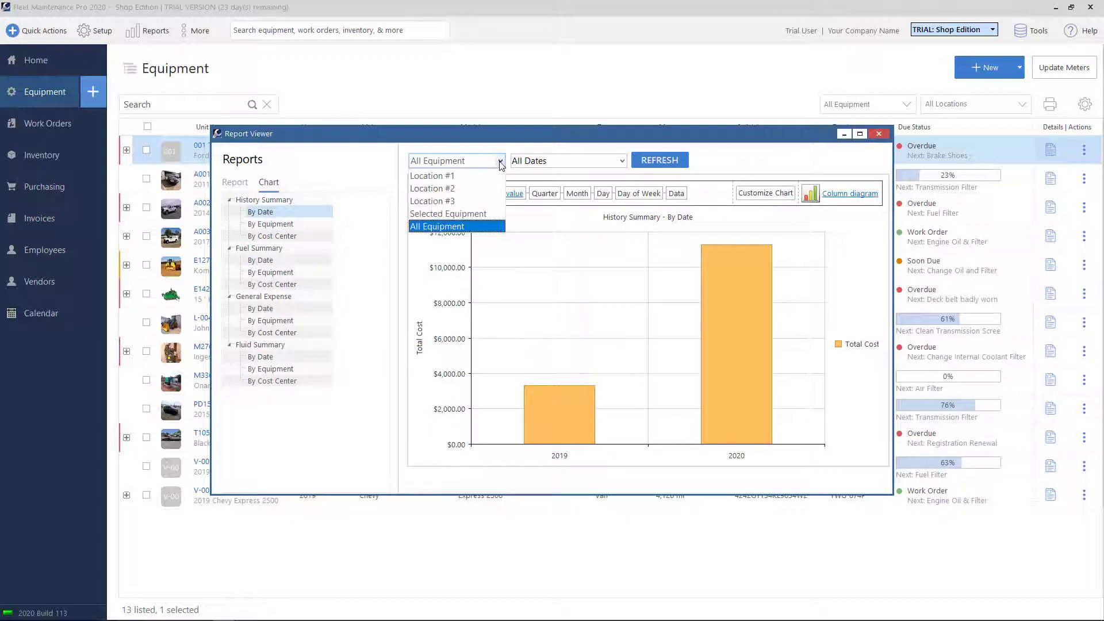
left_click(501, 165)
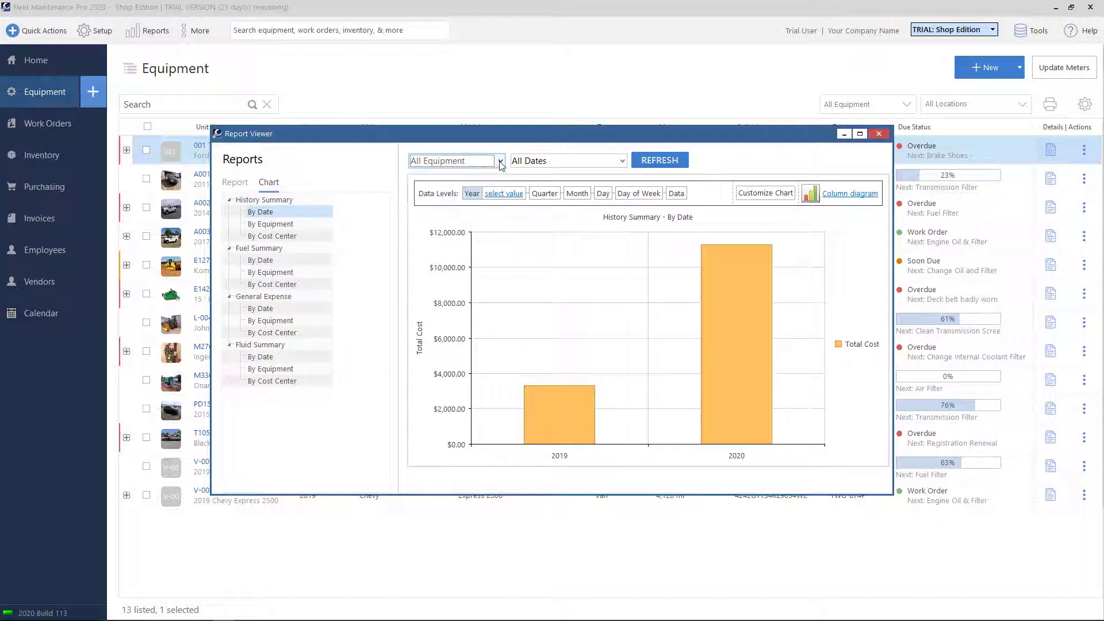
left_click(622, 161)
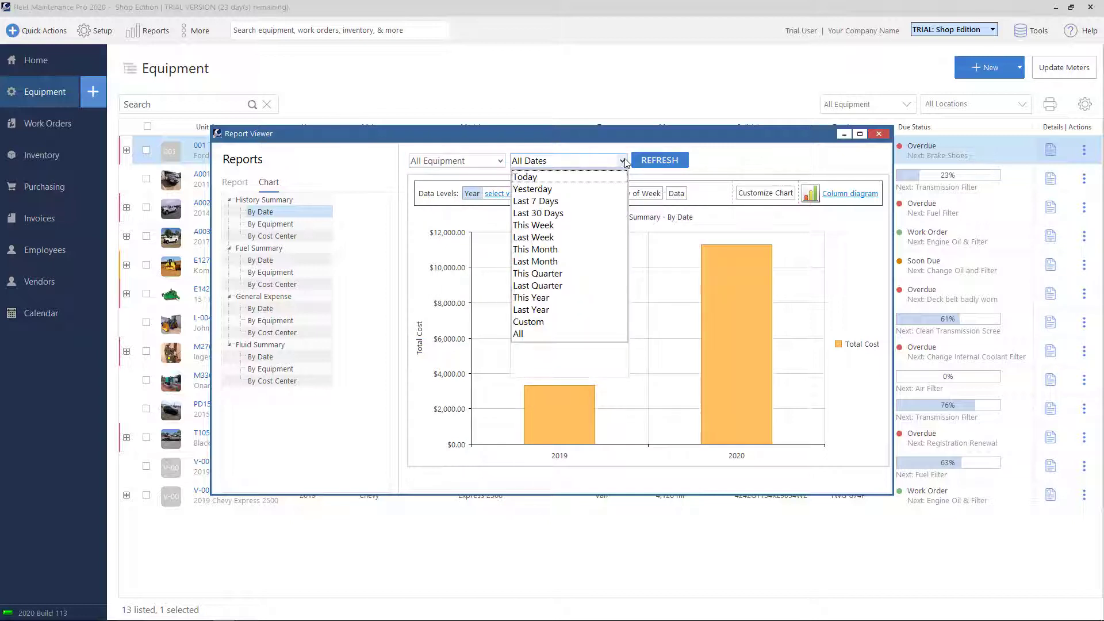
left_click(616, 153)
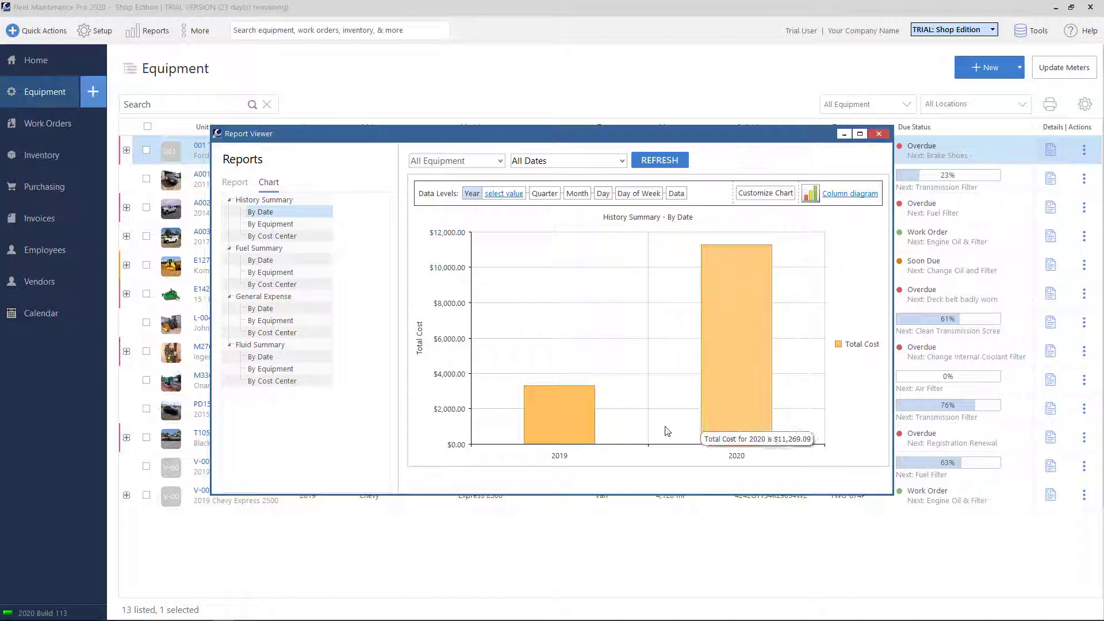
Step: Change the chart type to Pie, then to a horizontal Bar diagram
mouse_move(562, 433)
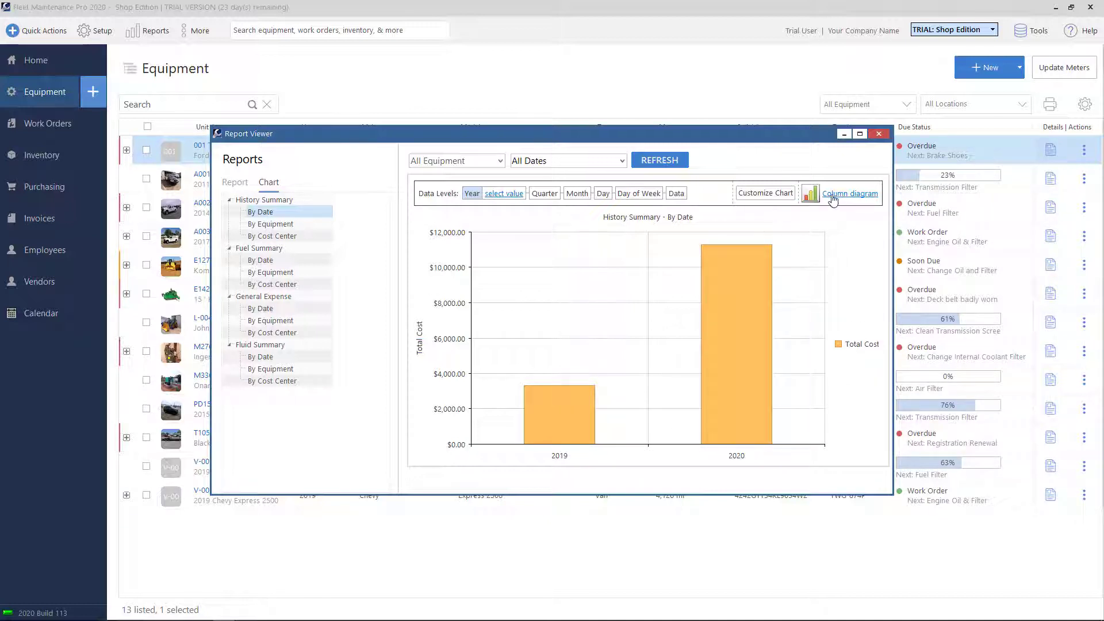
left_click(812, 195)
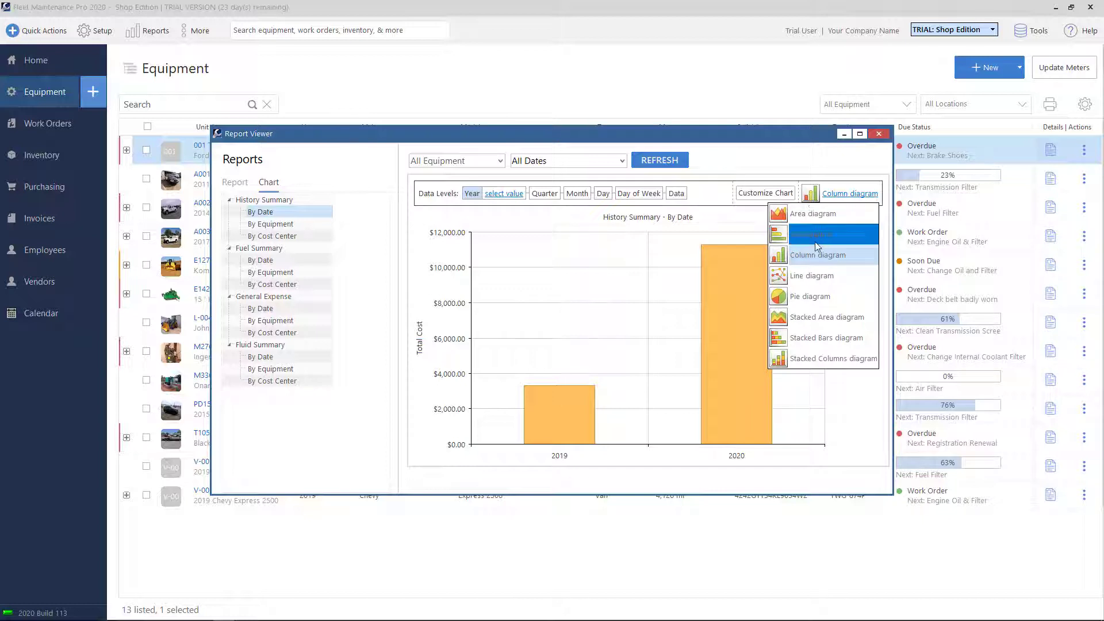
left_click(850, 303)
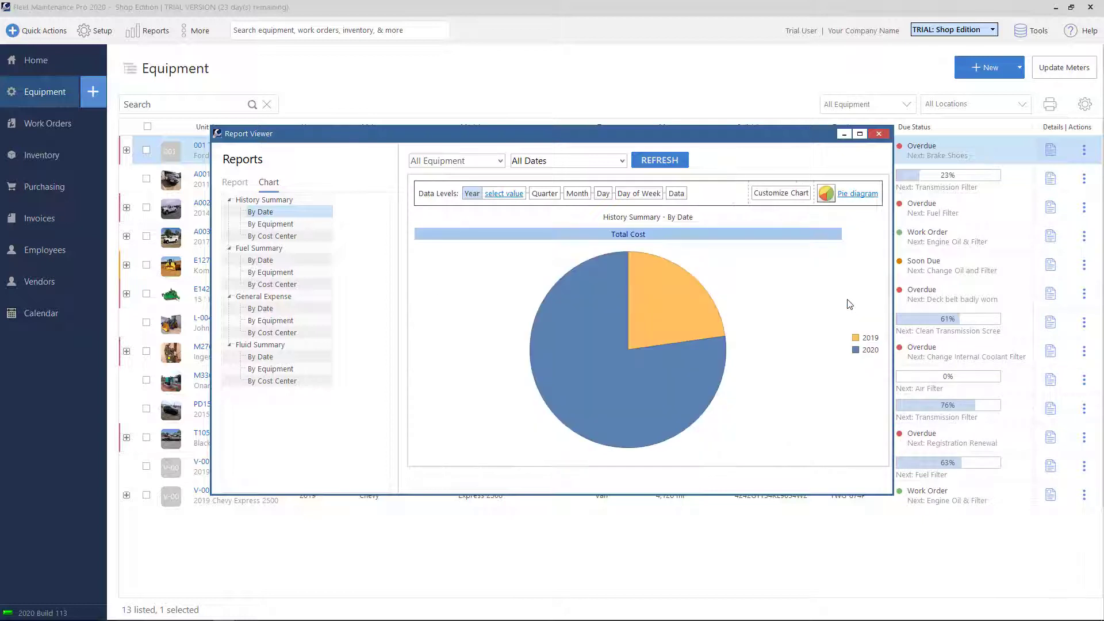
left_click(831, 195)
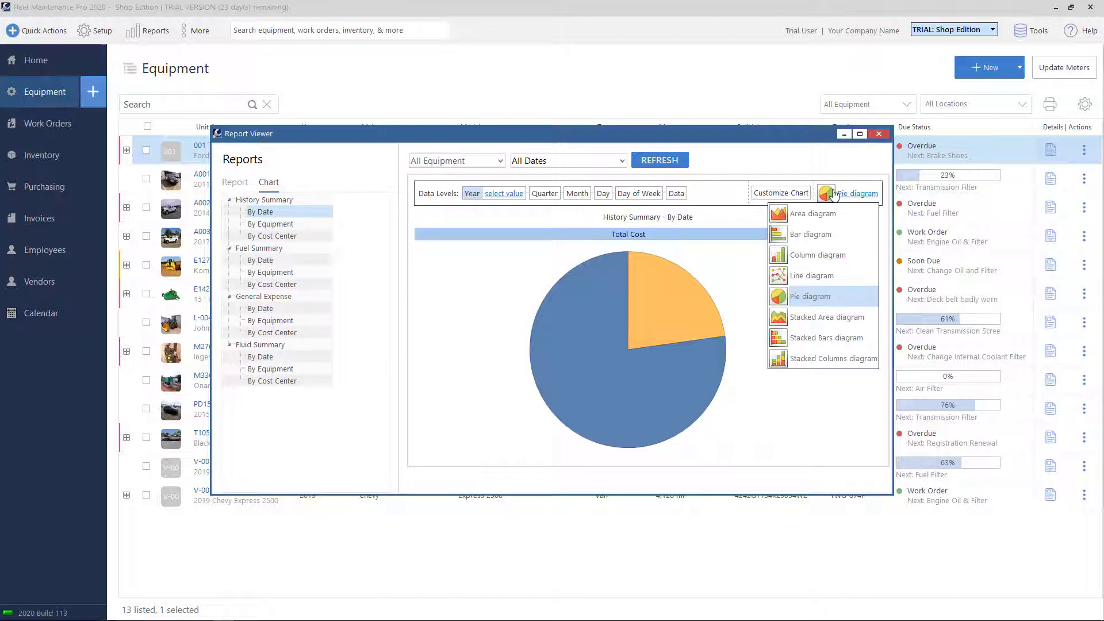
left_click(819, 236)
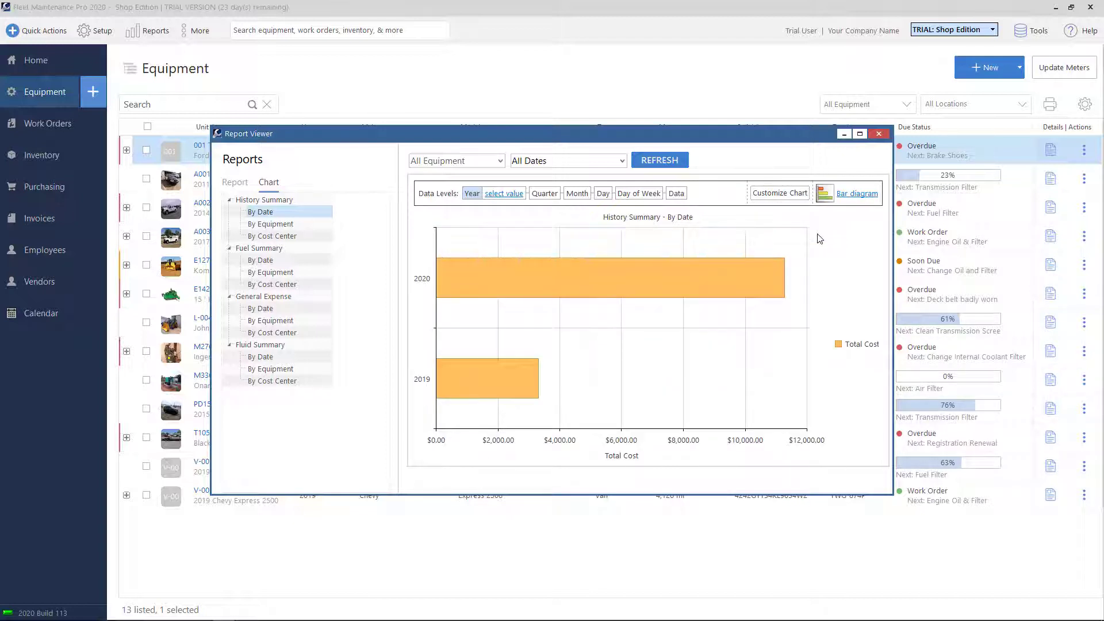
left_click(825, 193)
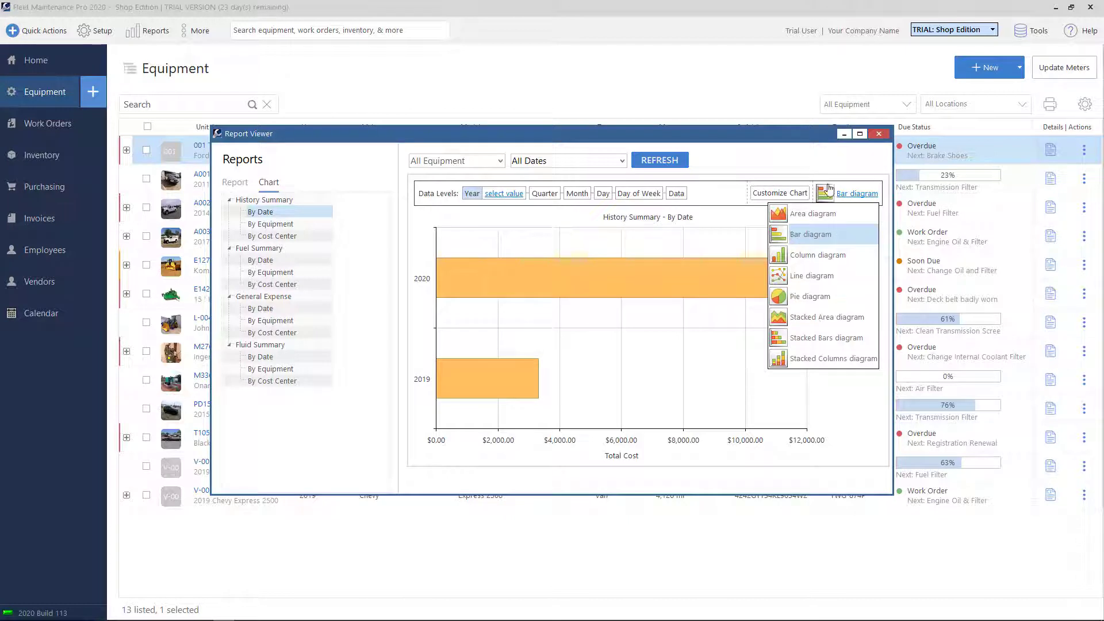
left_click(828, 193)
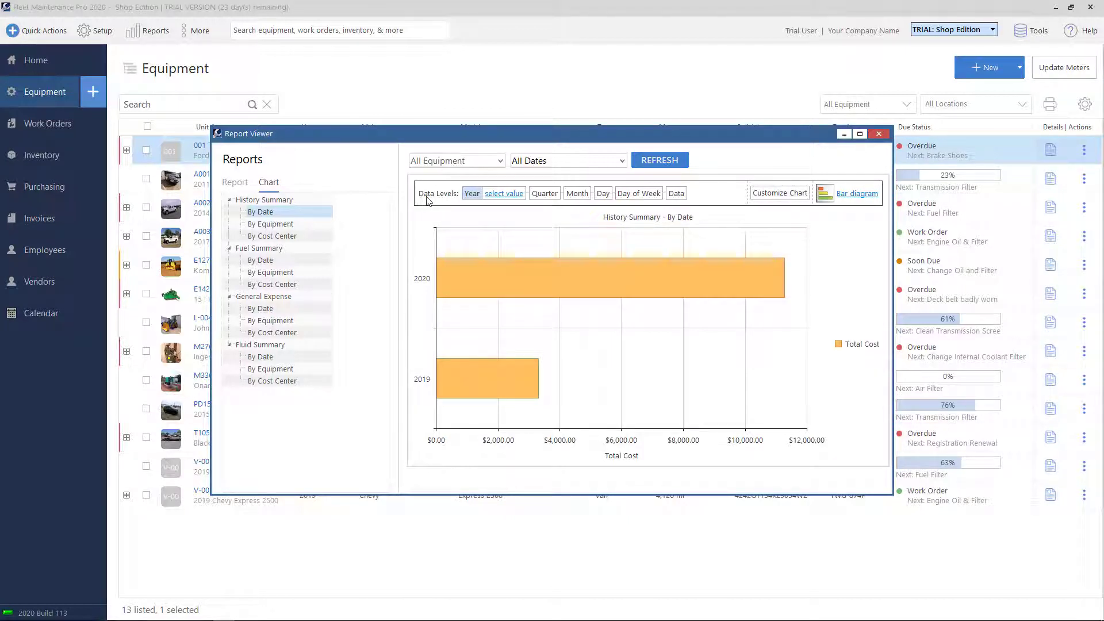
Step: Drill the chart down into 2020's quarters, then into the months of 1st Qtr 2020
left_click(504, 195)
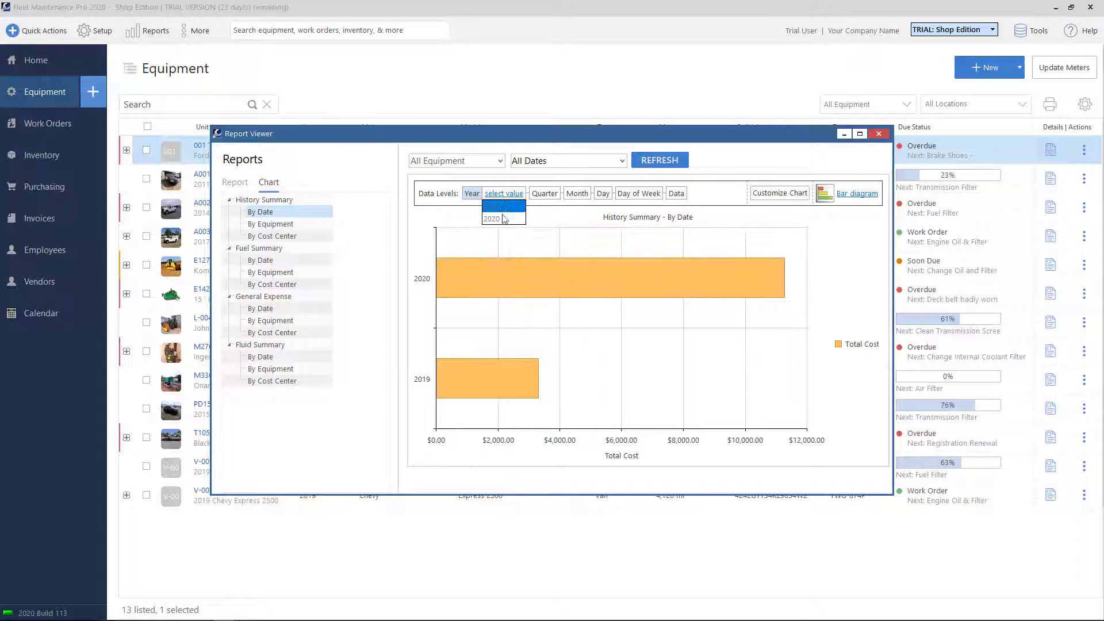
left_click(503, 217)
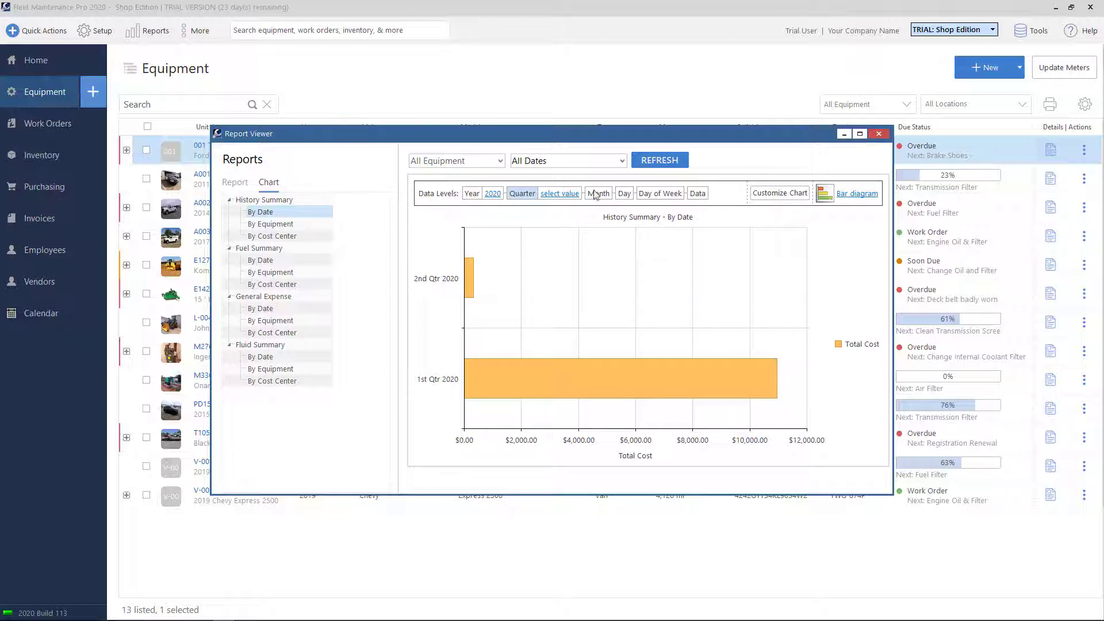
left_click(570, 195)
left_click(566, 207)
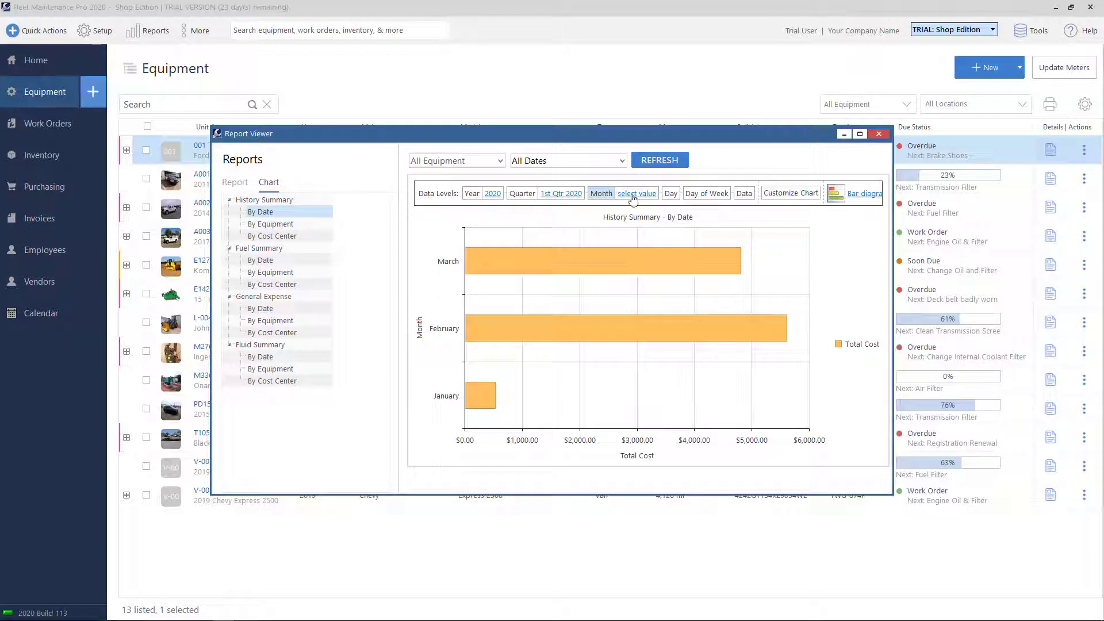
Step: Drill back up through quarters to yearly totals, bringing up the export options
mouse_move(637, 320)
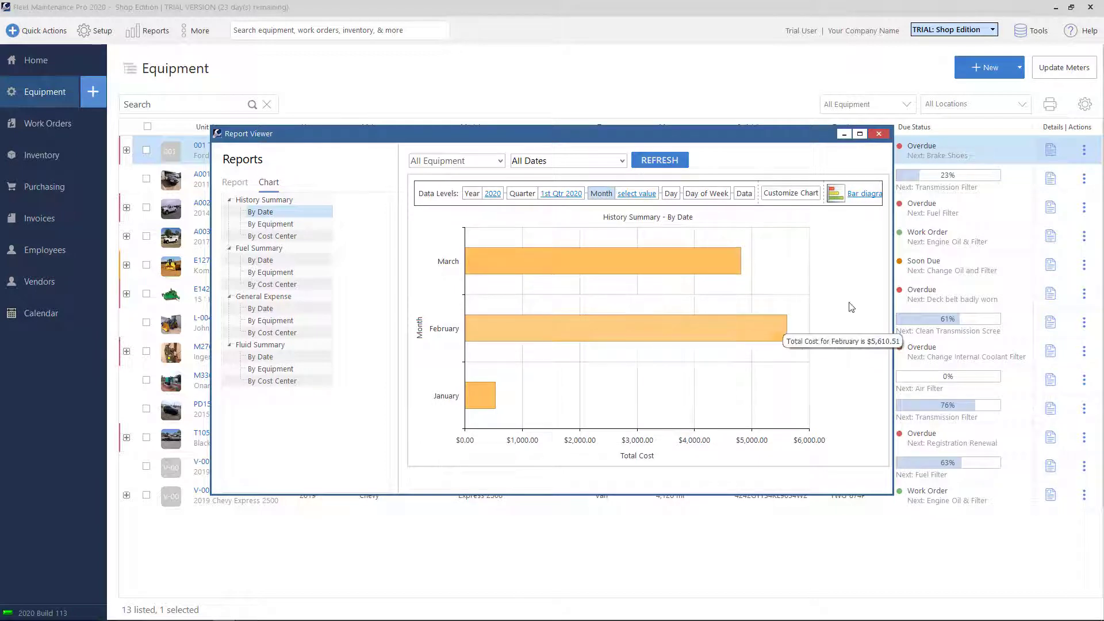
right_click(800, 250)
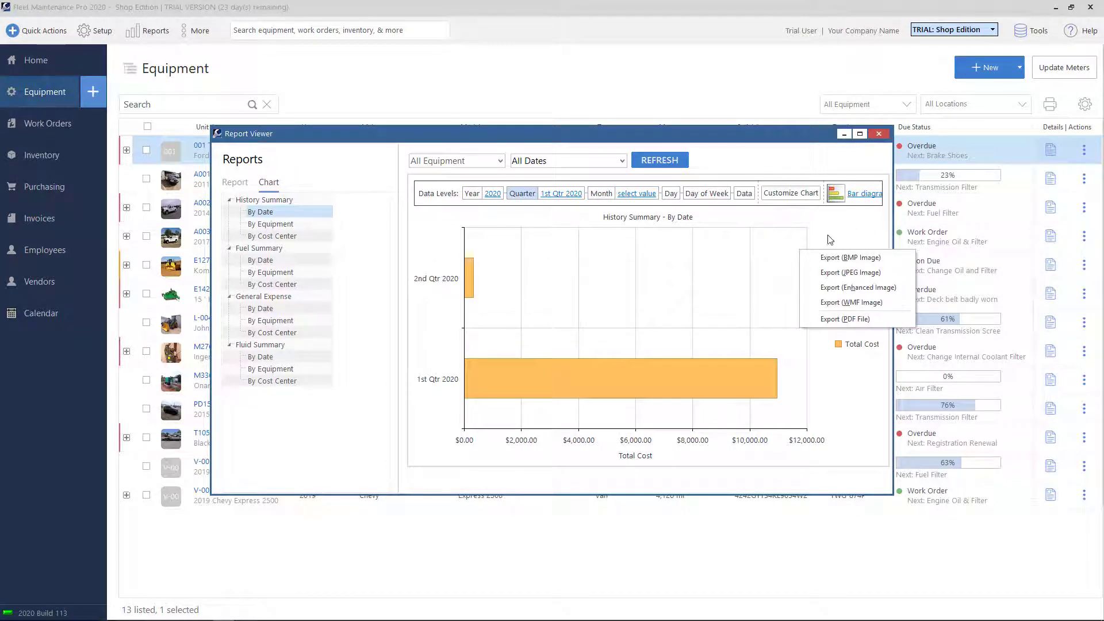
right_click(702, 258)
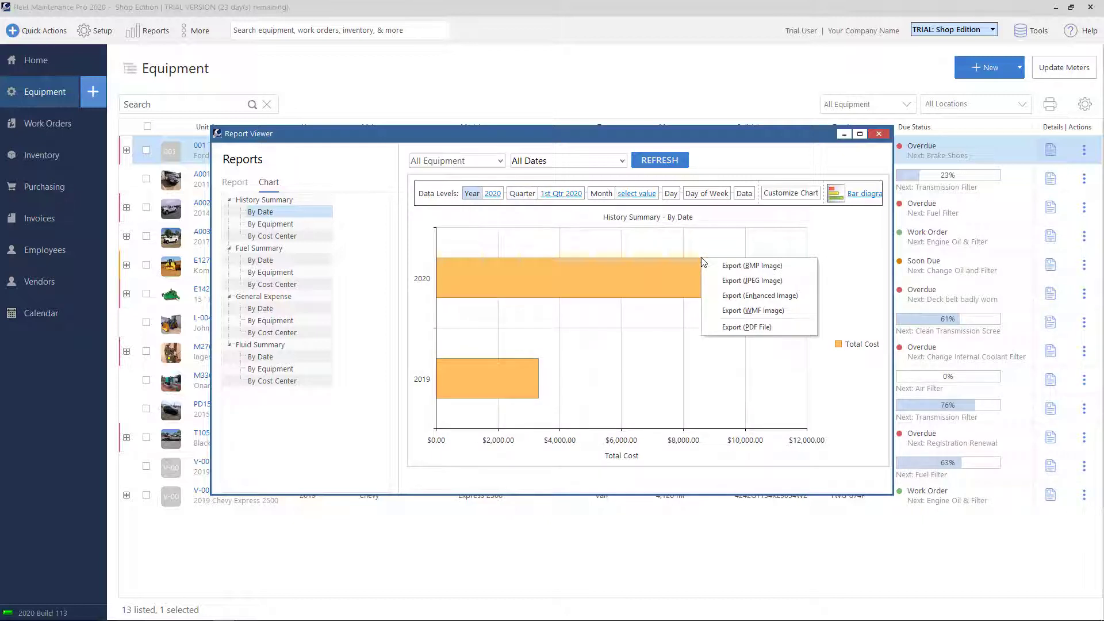